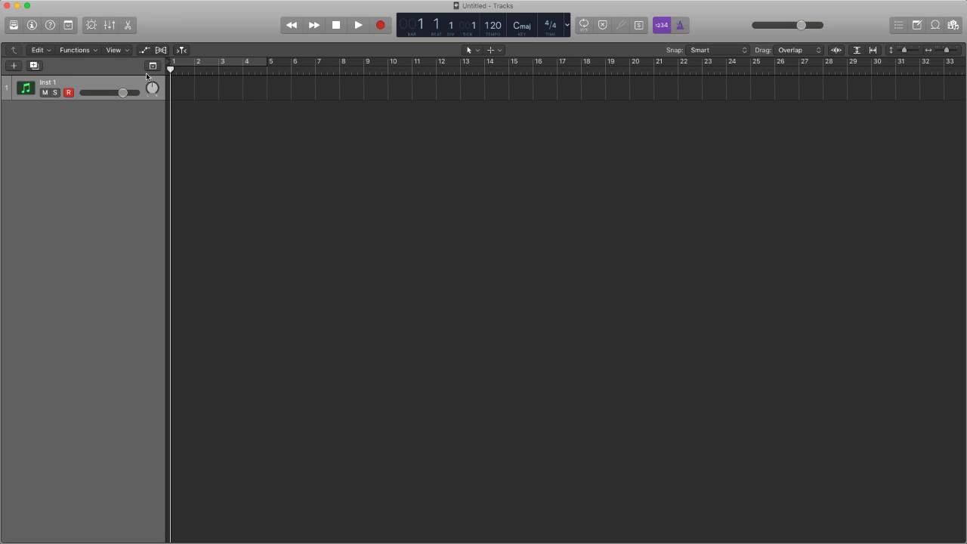
- Show the Library beside the tracks
click(83, 53)
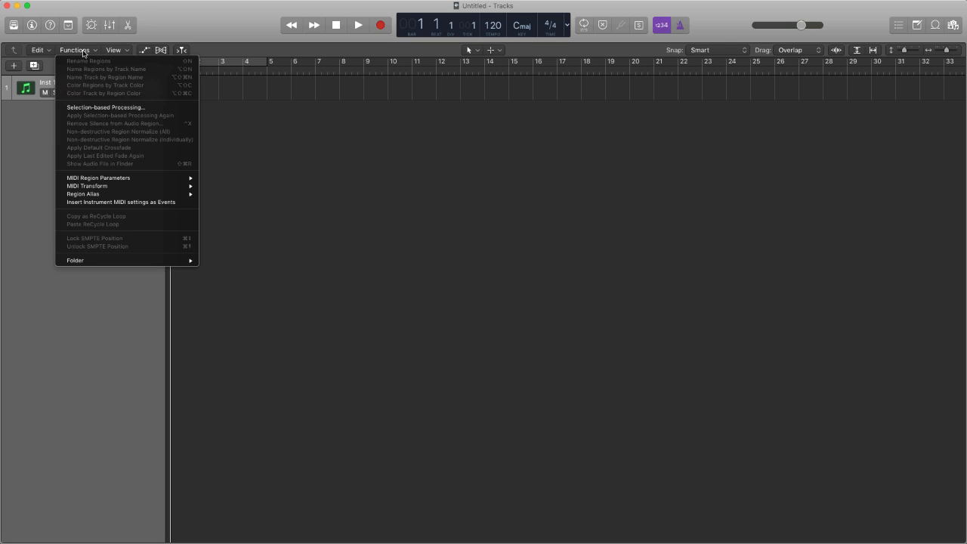
click(83, 53)
click(118, 52)
click(118, 52)
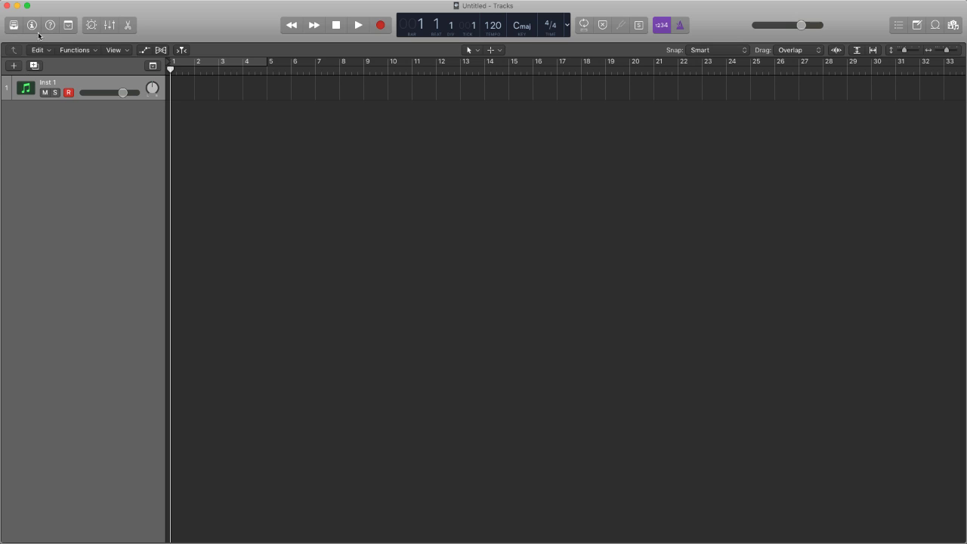
click(14, 25)
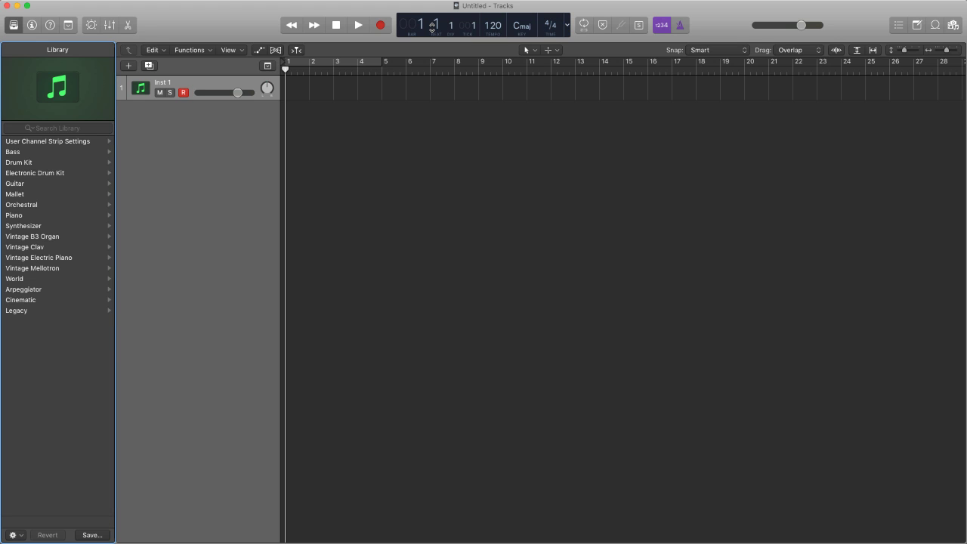
- Raise the project tempo from 120 to 129 BPM
click(568, 26)
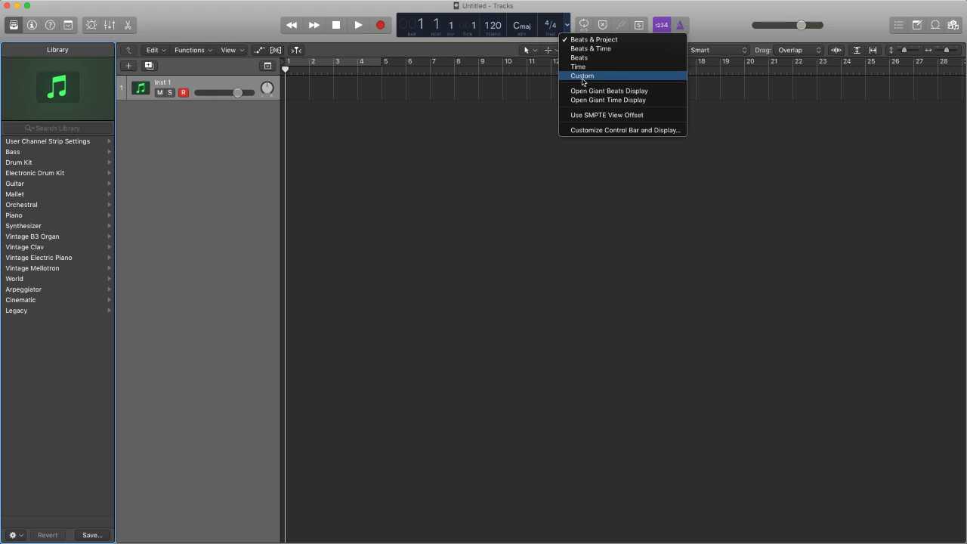
click(494, 28)
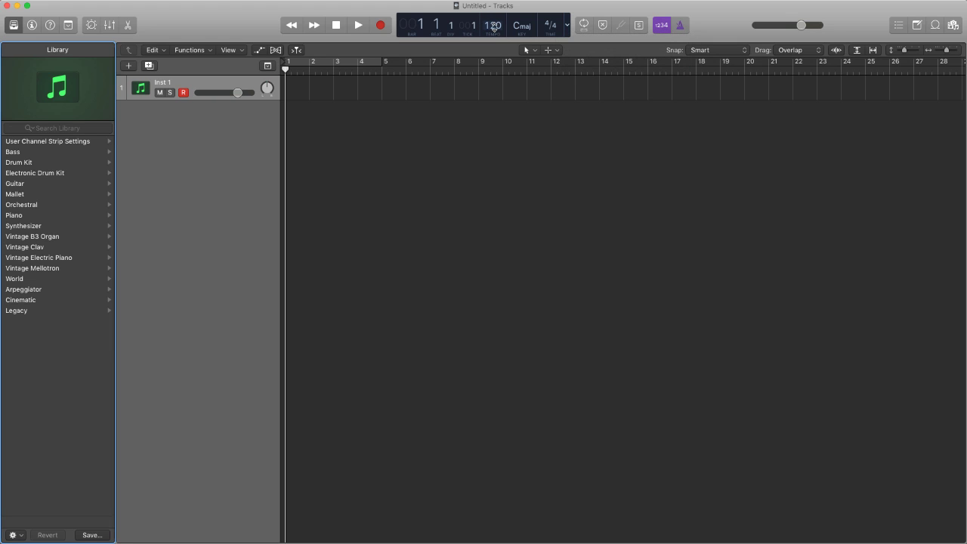
drag(493, 28, 491, 28)
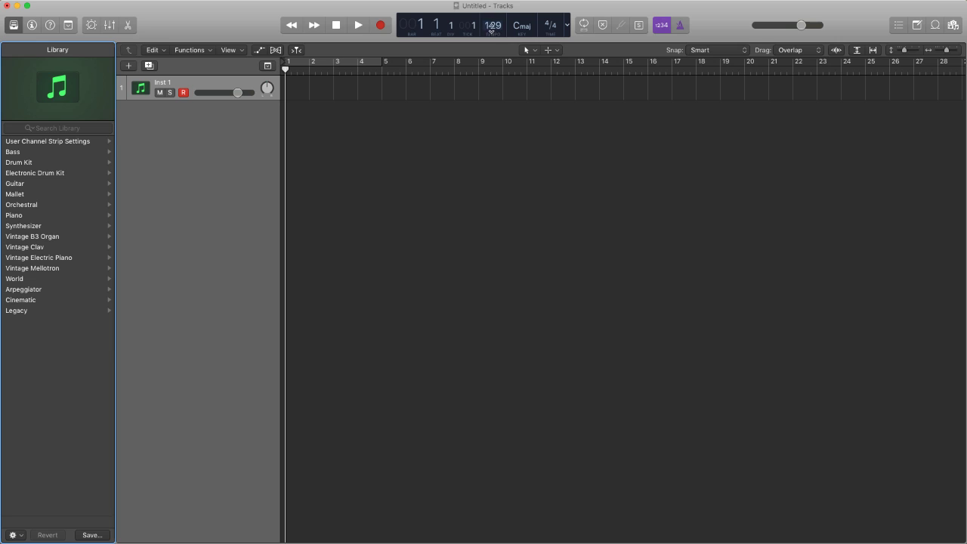
- Open the Giant Beats Display and the Giant Time Display, then close the time display
click(566, 26)
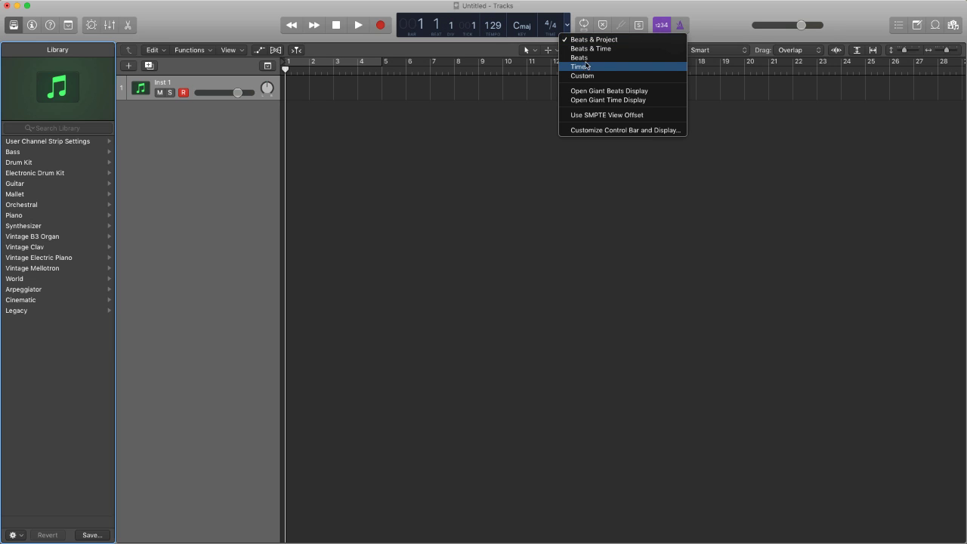
click(605, 91)
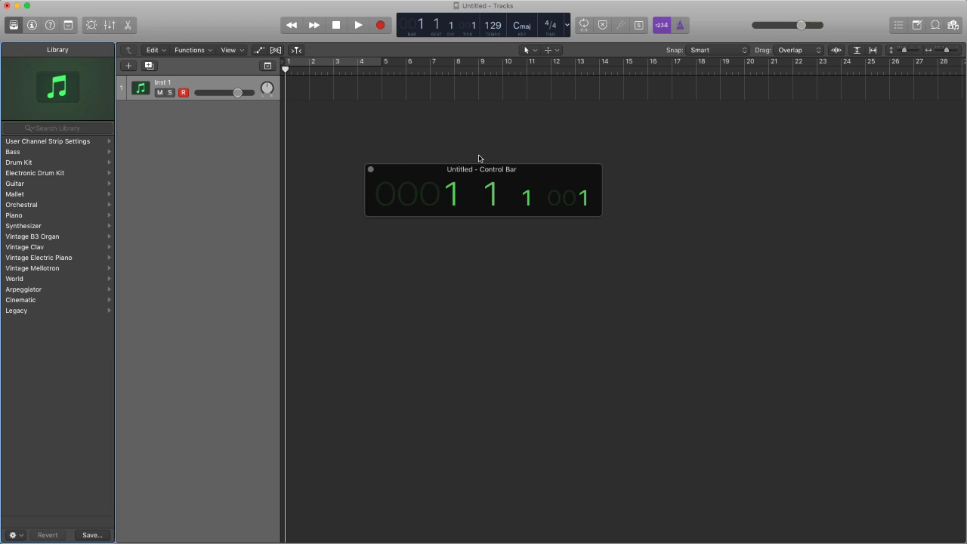
click(567, 25)
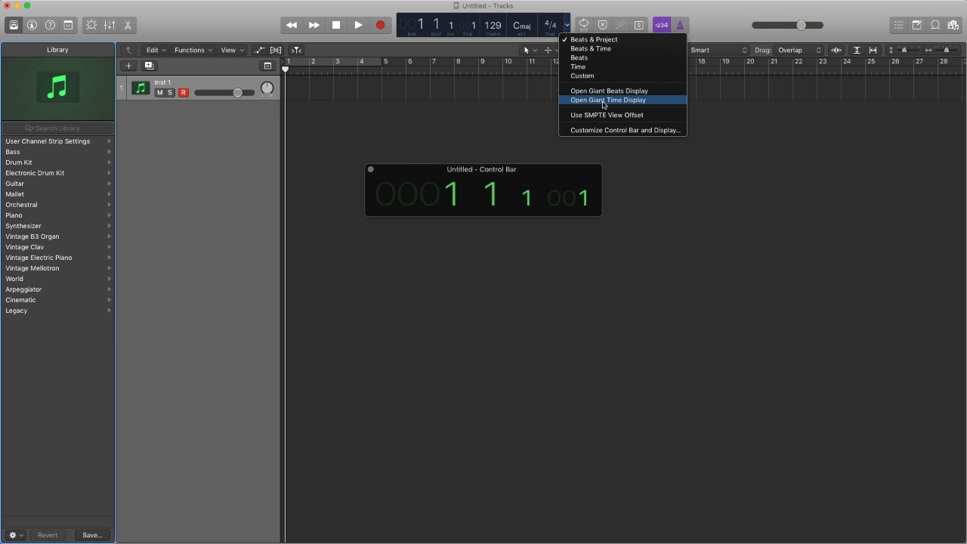
click(589, 100)
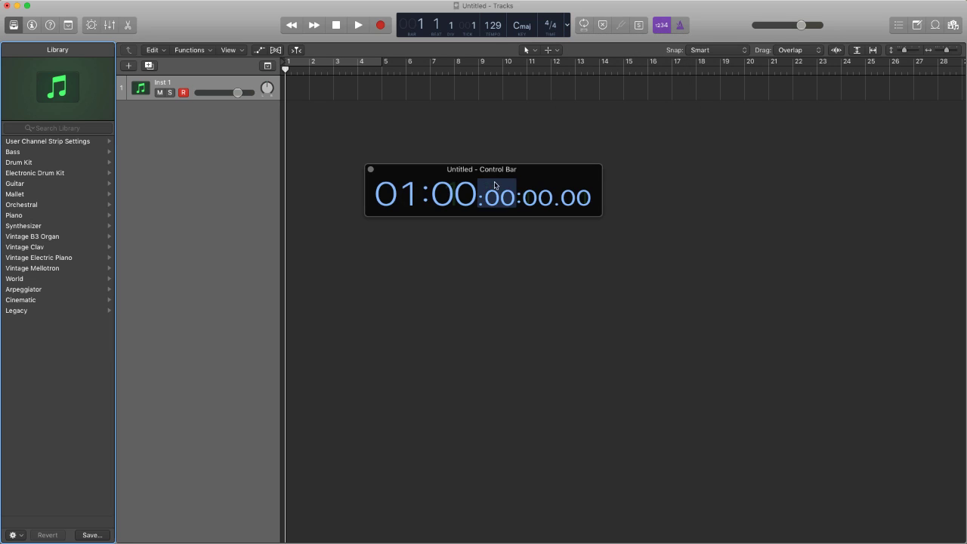
drag(496, 170, 495, 119)
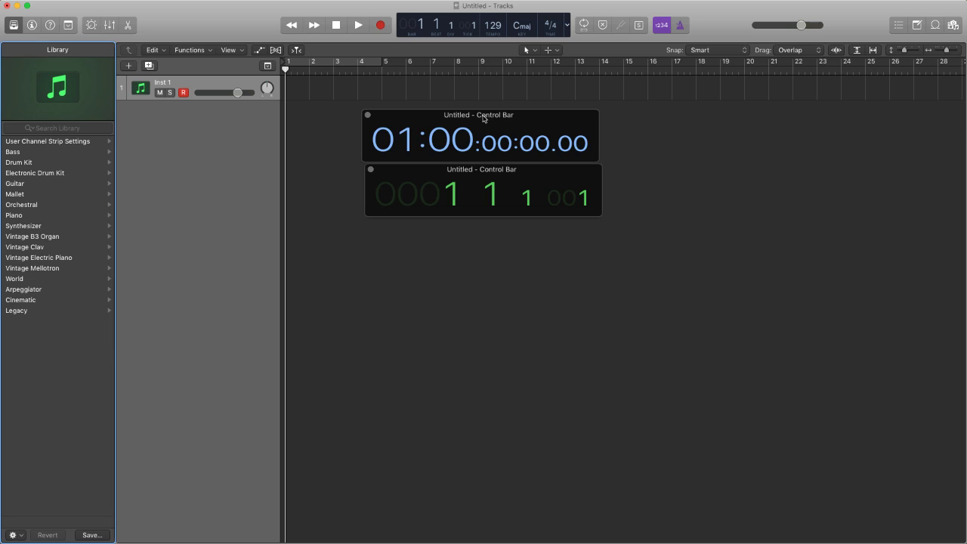
click(368, 115)
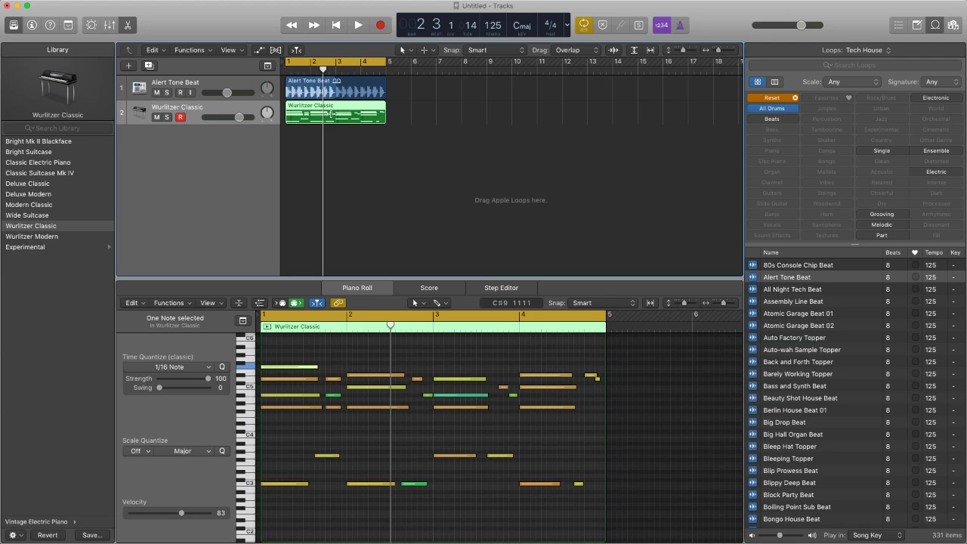
- Play the drum and Wurlitzer arrangement, stopping around bar 4
key(space)
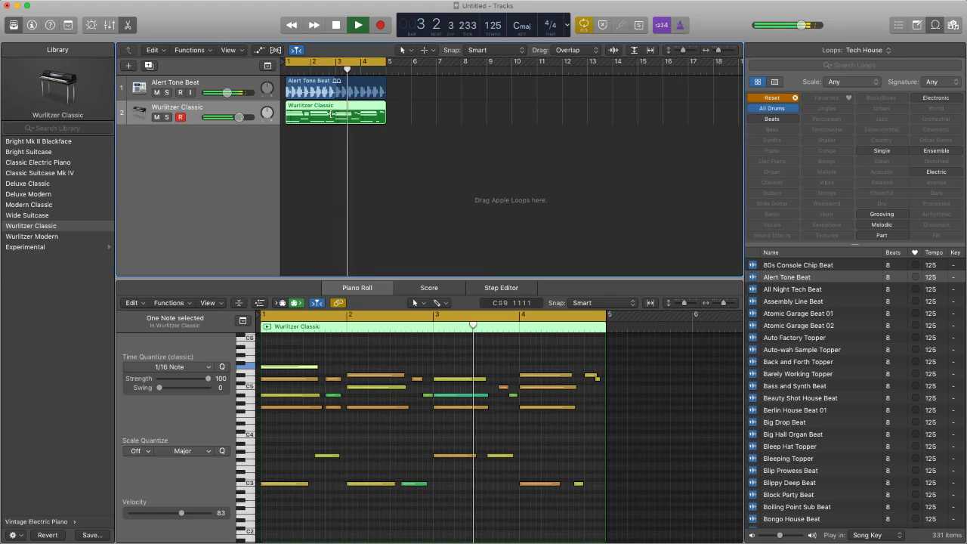
key(space)
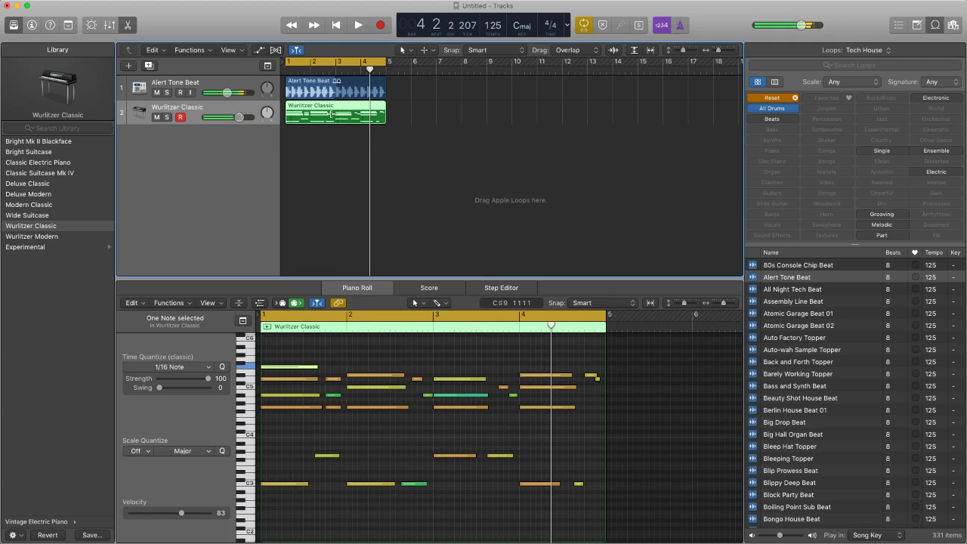
- Enable Track Alternatives in the track headers and add a new empty alternative B to Wurlitzer Classic
right_click(226, 108)
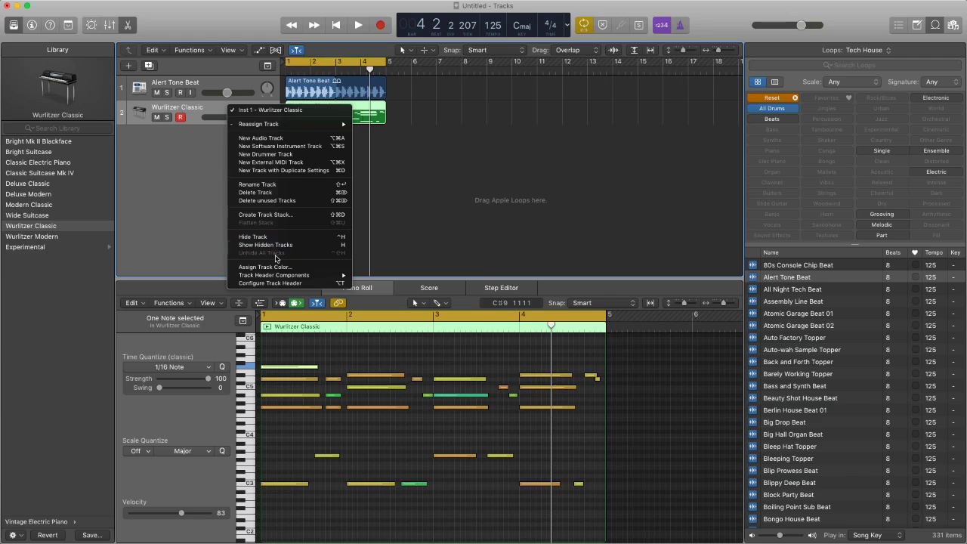
mouse_move(294, 276)
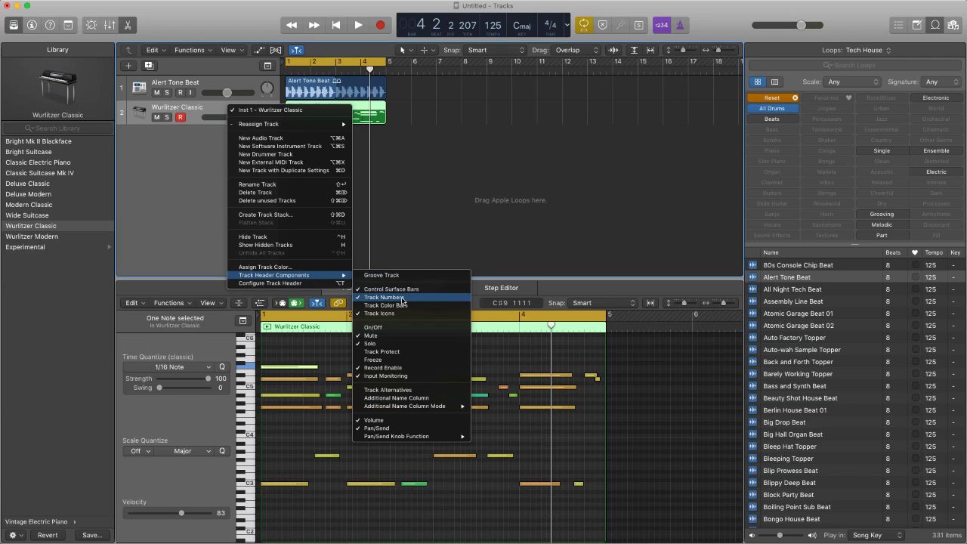
click(417, 391)
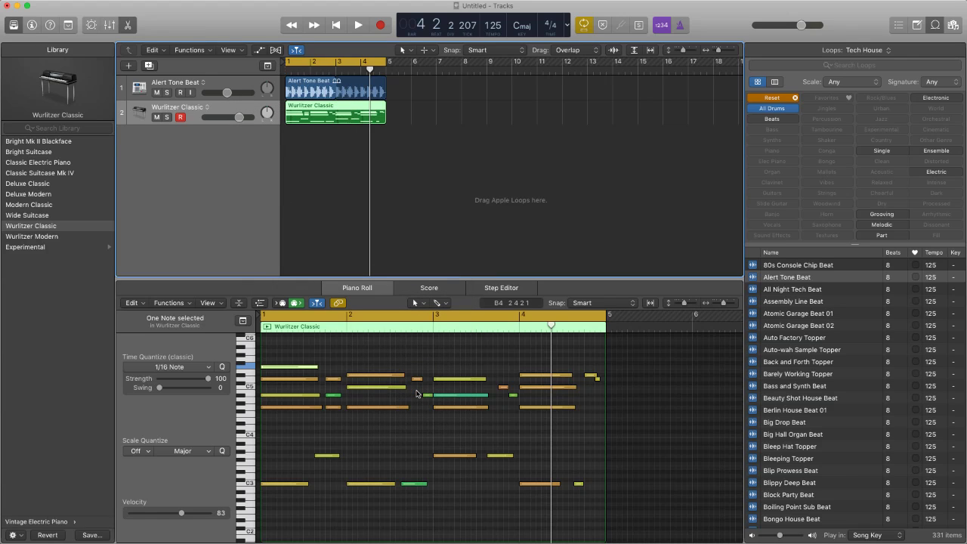
click(207, 109)
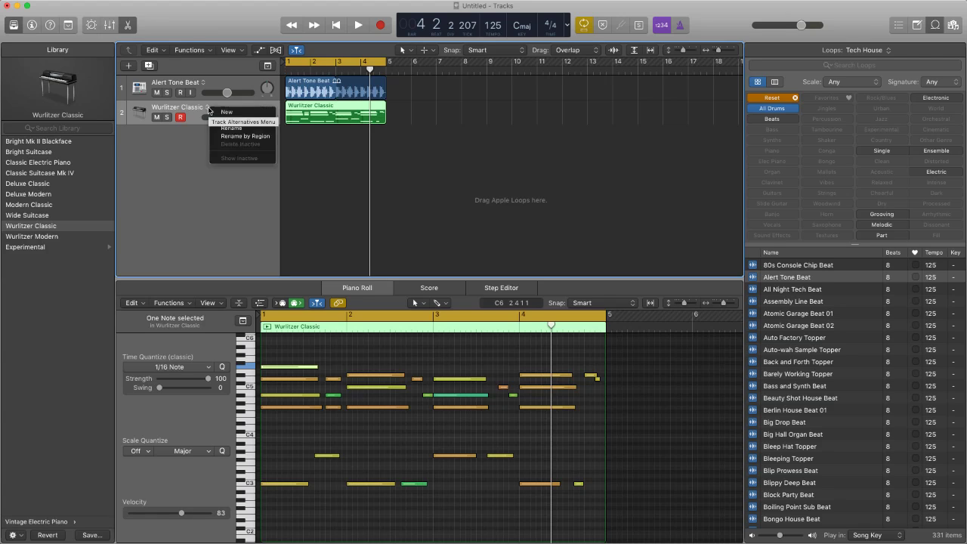
click(255, 115)
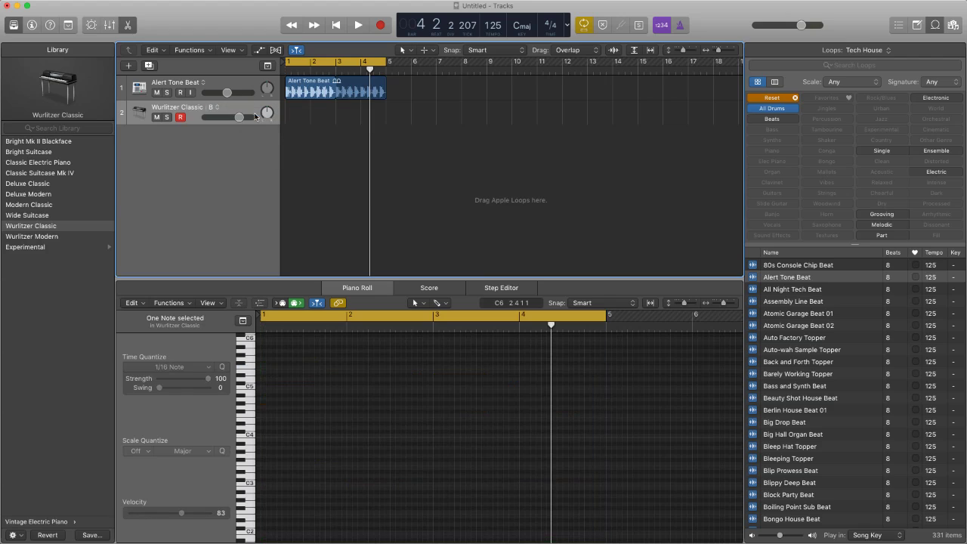
- Audition alternative A, return to empty alternative B, and record a four-bar Wurlitzer chord part with count-in
click(211, 108)
click(242, 121)
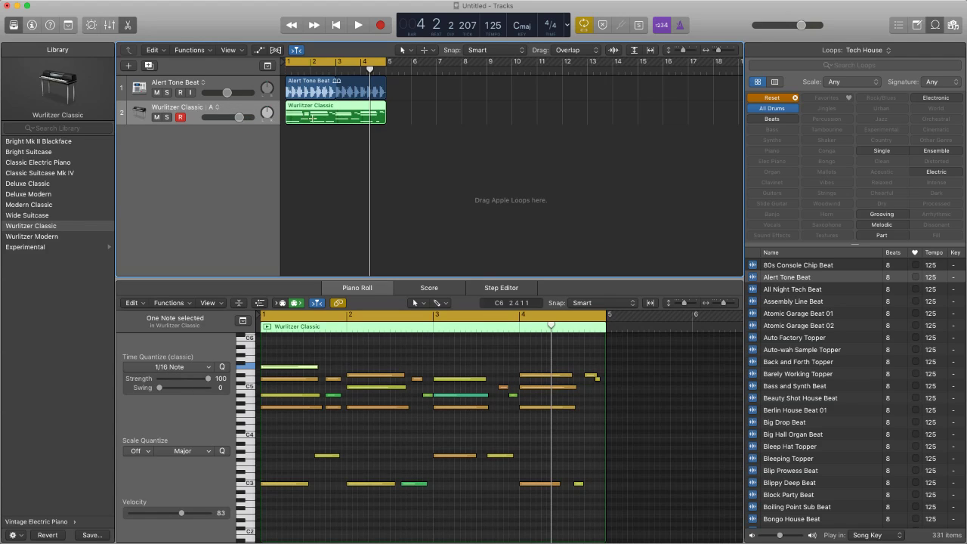
click(217, 108)
click(236, 111)
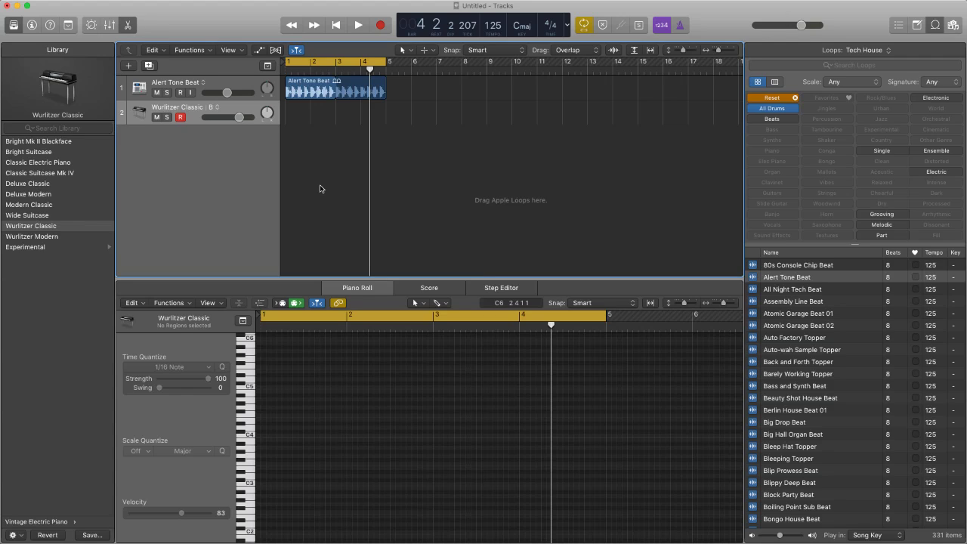
key(r)
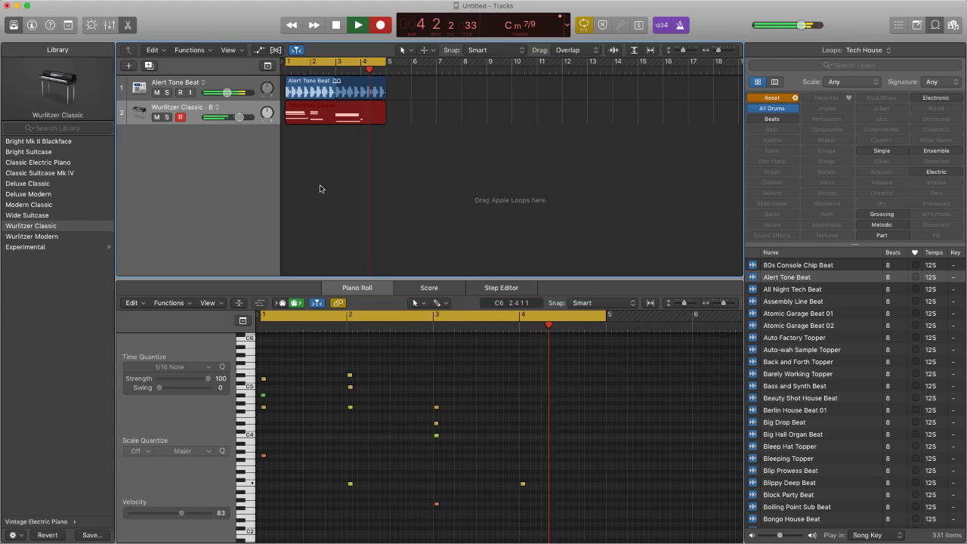
key(space)
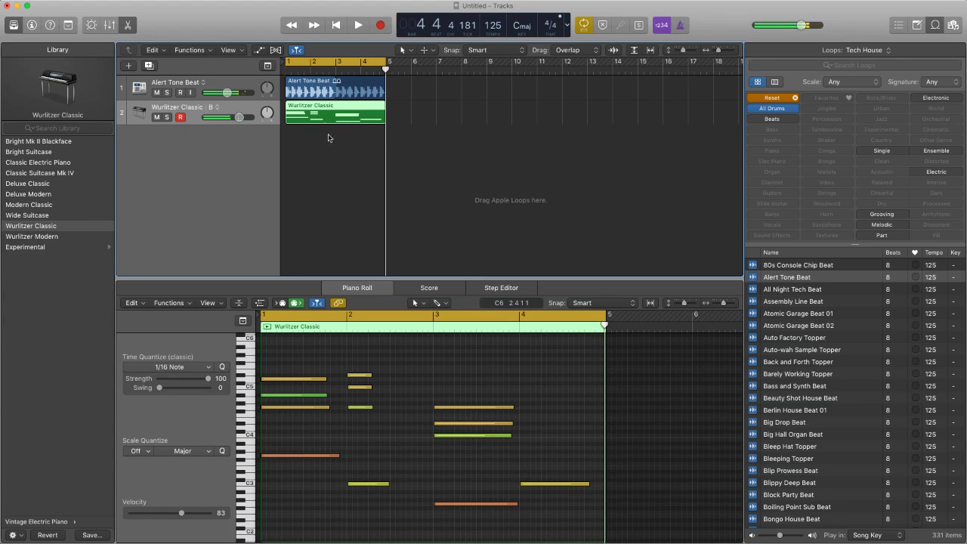
- Switch the Wurlitzer track to alternative A and back to B, then view B's recorded notes in the piano roll
click(210, 110)
click(235, 122)
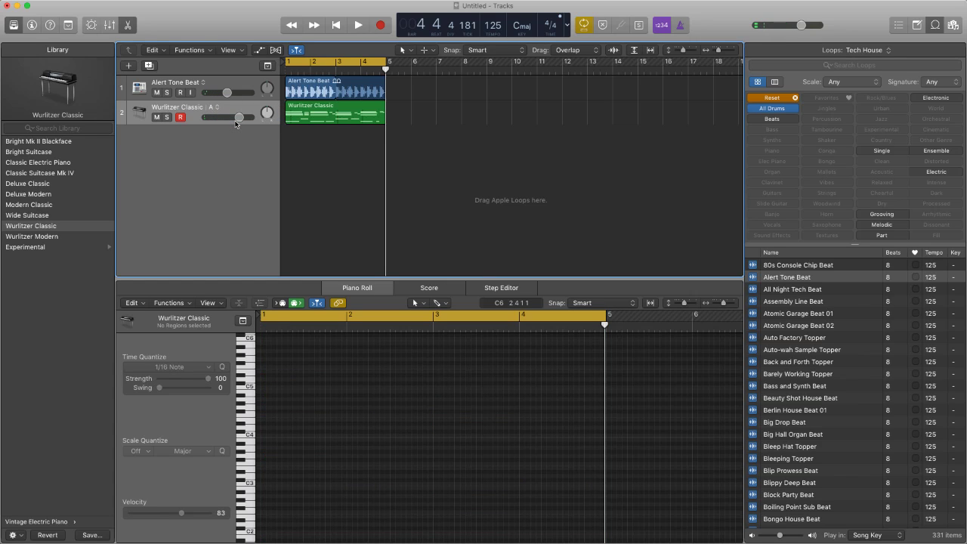
click(216, 109)
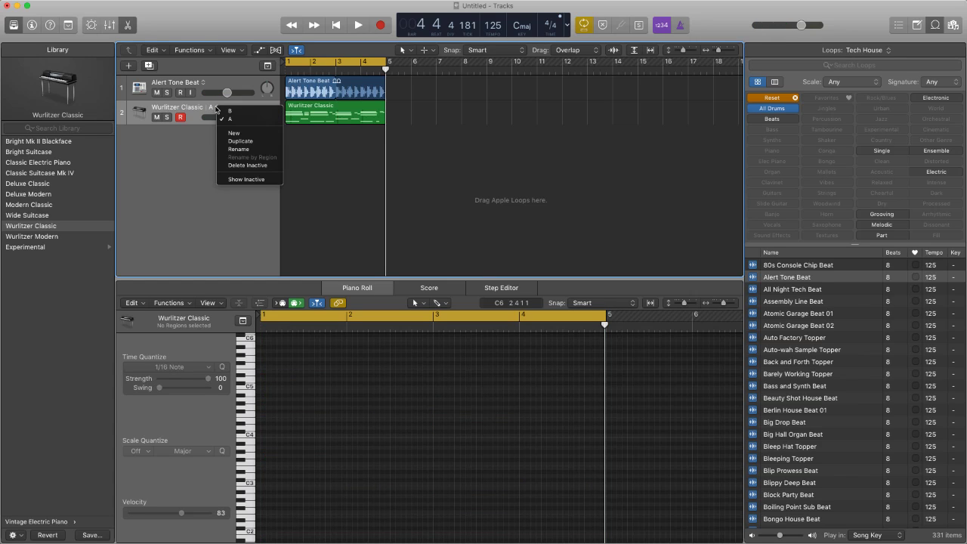
click(231, 111)
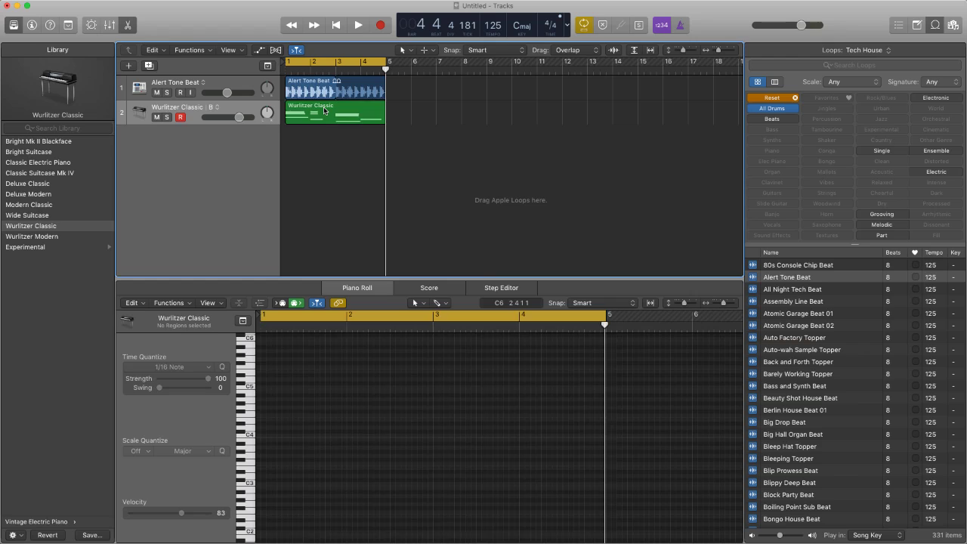
click(324, 111)
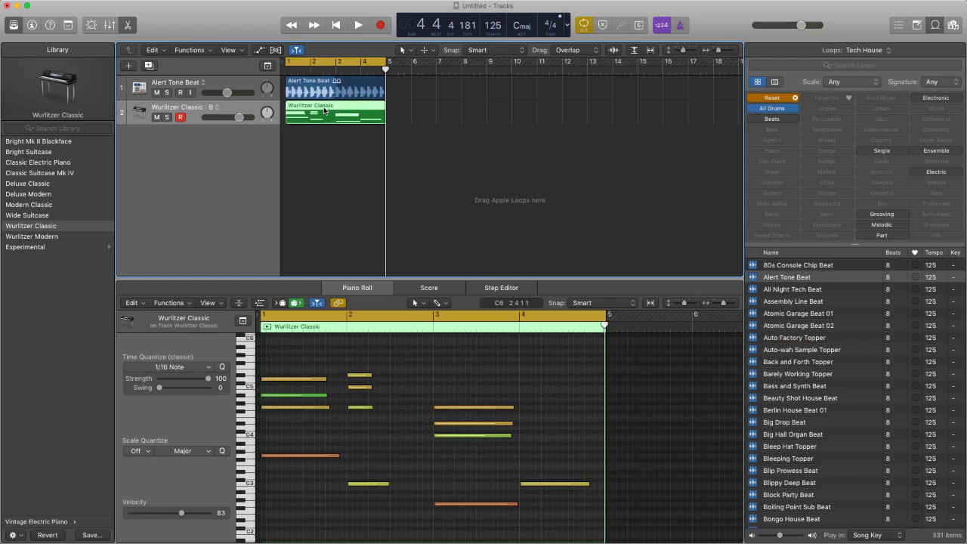
- Choose Show Inactive so alternative A appears as a lane under the Wurlitzer track
click(215, 110)
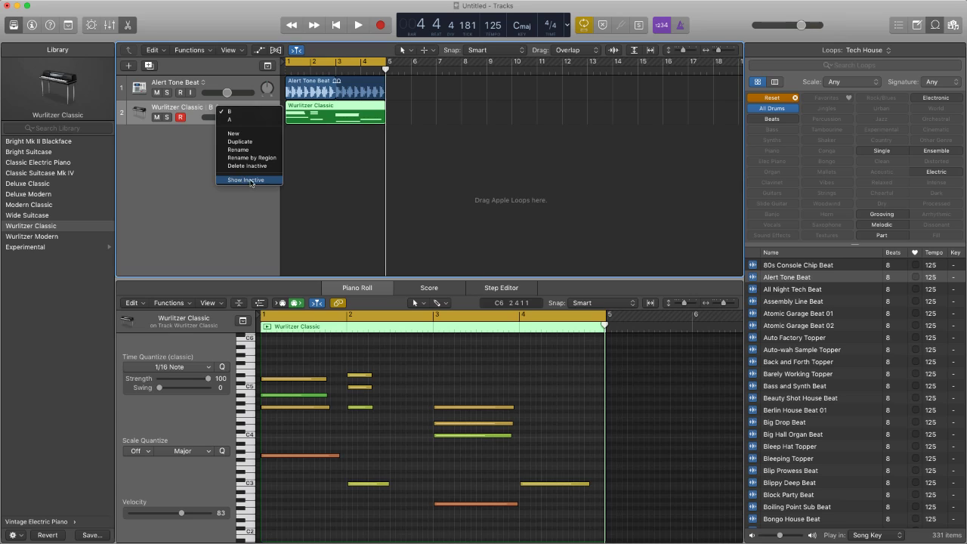
click(310, 185)
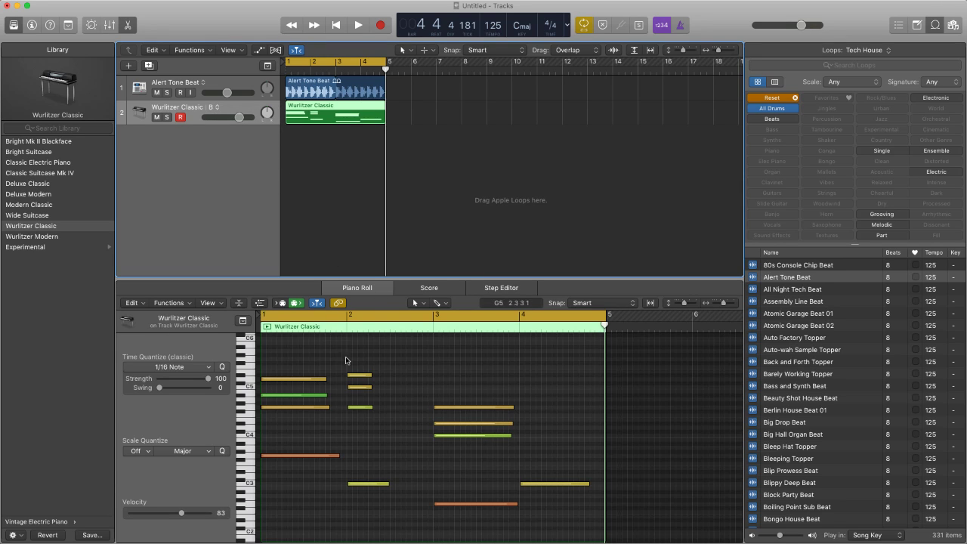
click(214, 107)
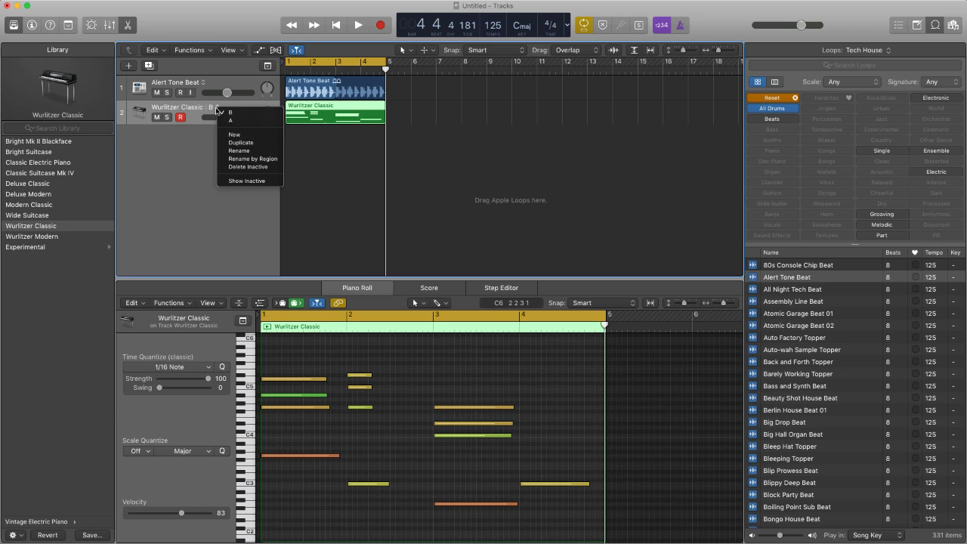
click(263, 182)
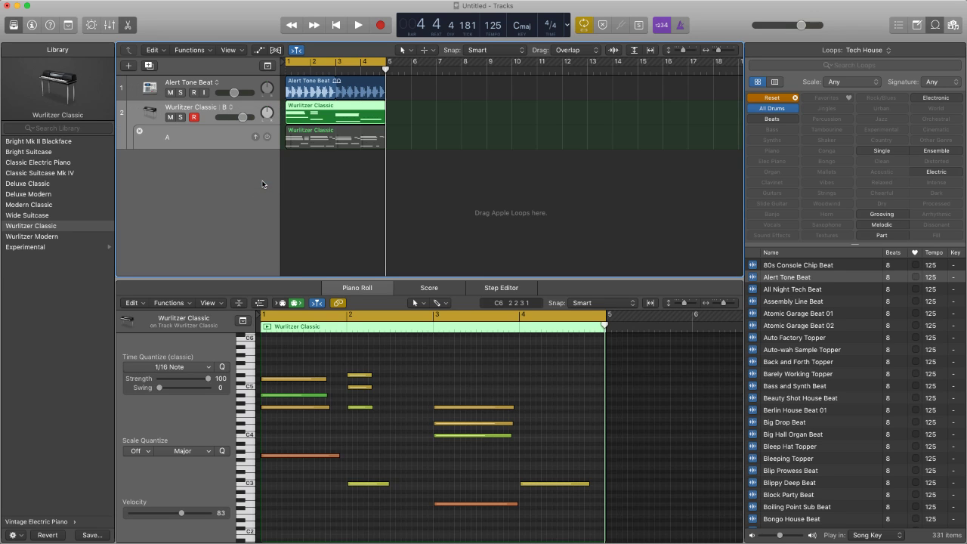
click(255, 138)
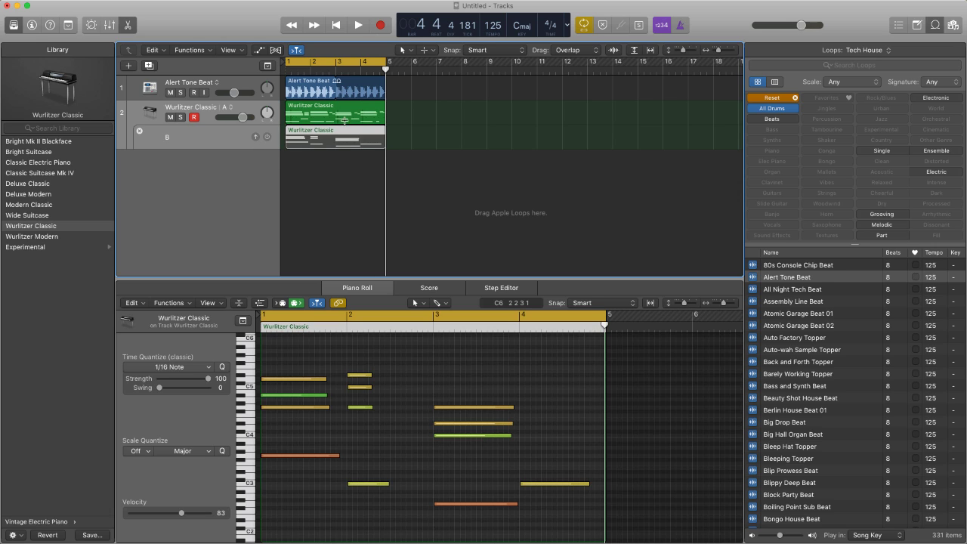
click(255, 138)
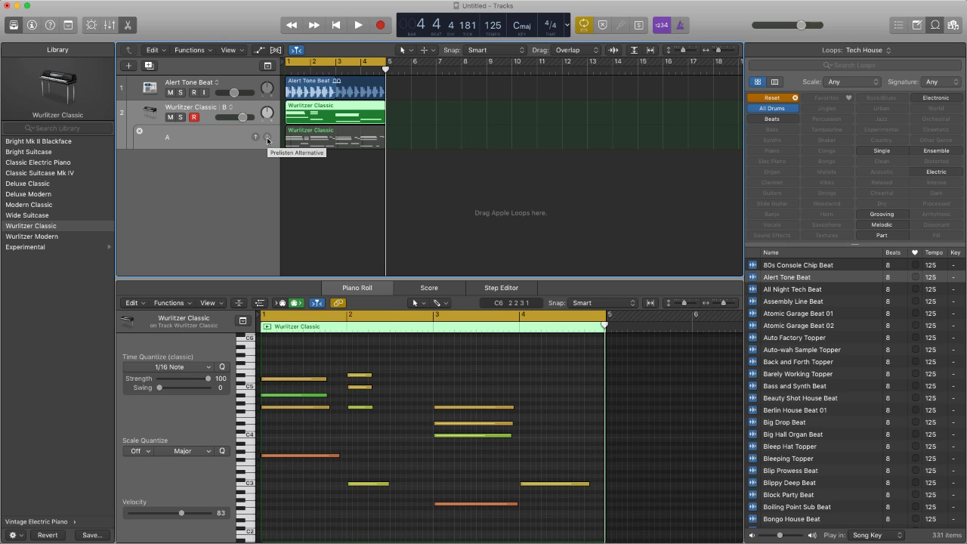
click(266, 138)
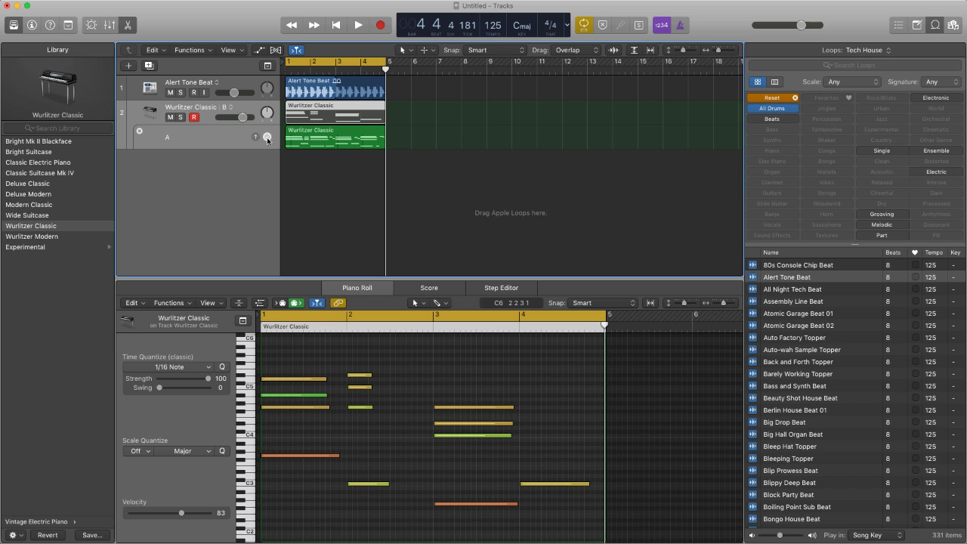
key(space)
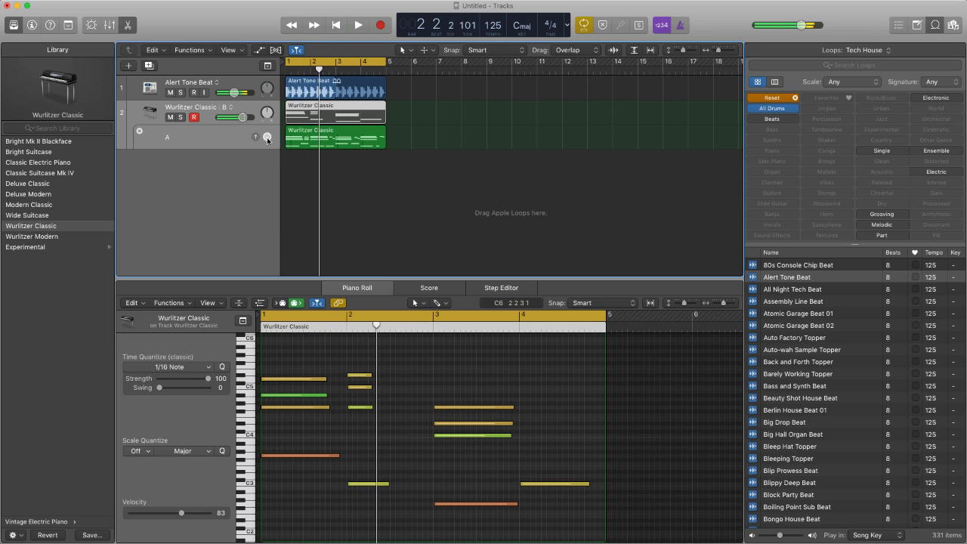
click(266, 139)
key(space)
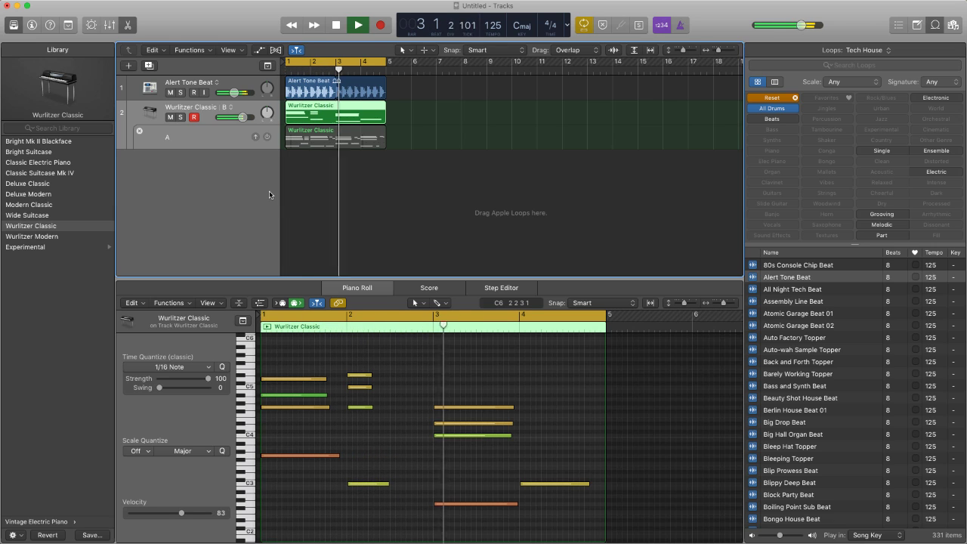
key(space)
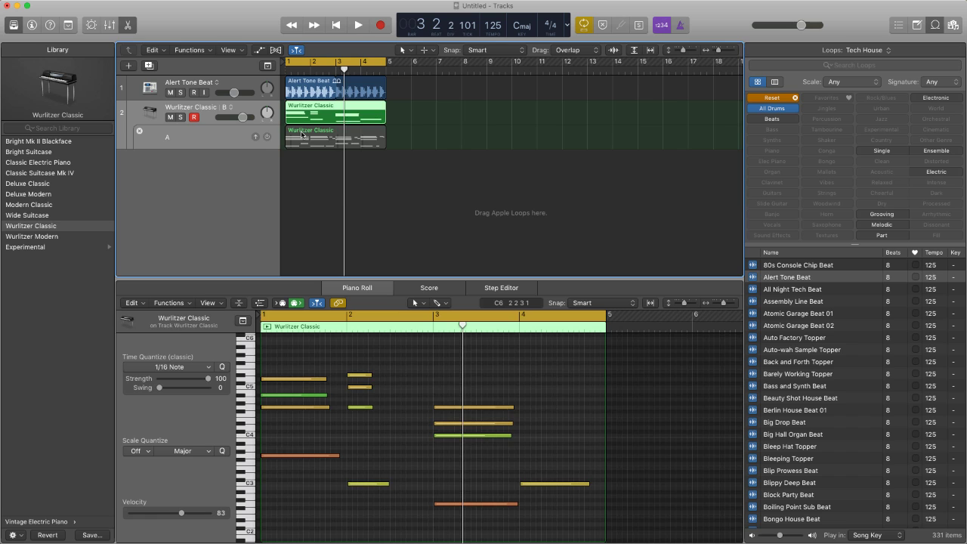
- Move alternative A's region onto the main lane at bar 5 and extend the cycle to start at bar 1
drag(305, 134, 401, 120)
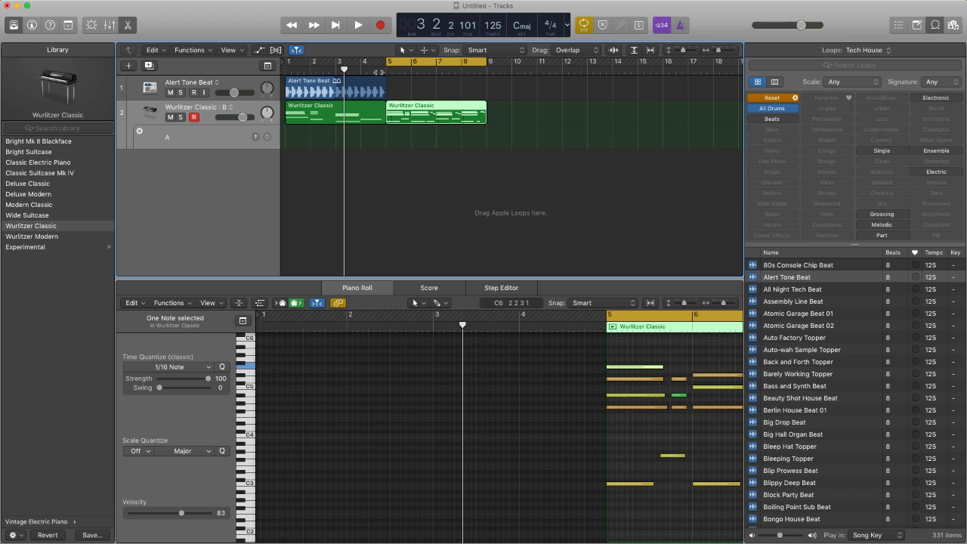
drag(387, 62, 287, 80)
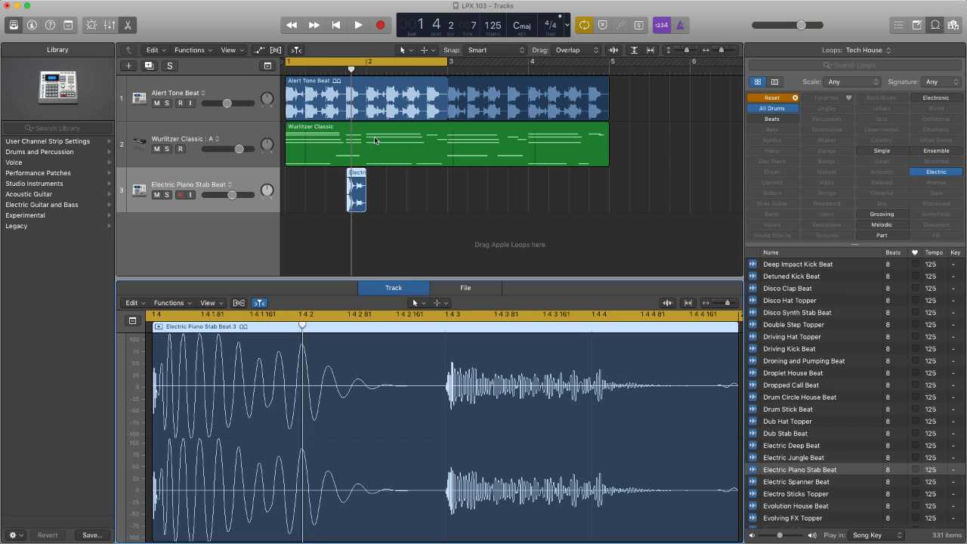
- Raise the Electric Piano Stab Beat track's volume fader while playing back from the cycle start
click(414, 179)
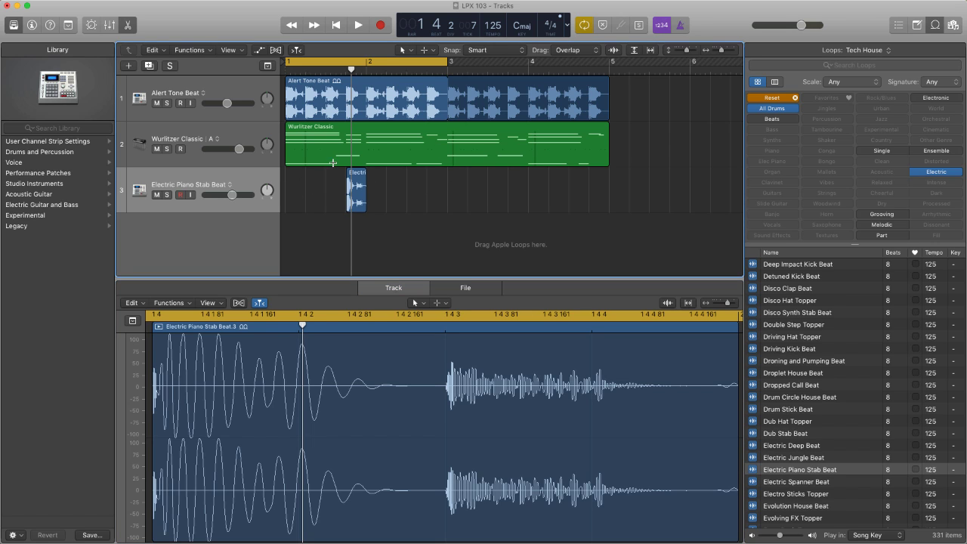
key(space)
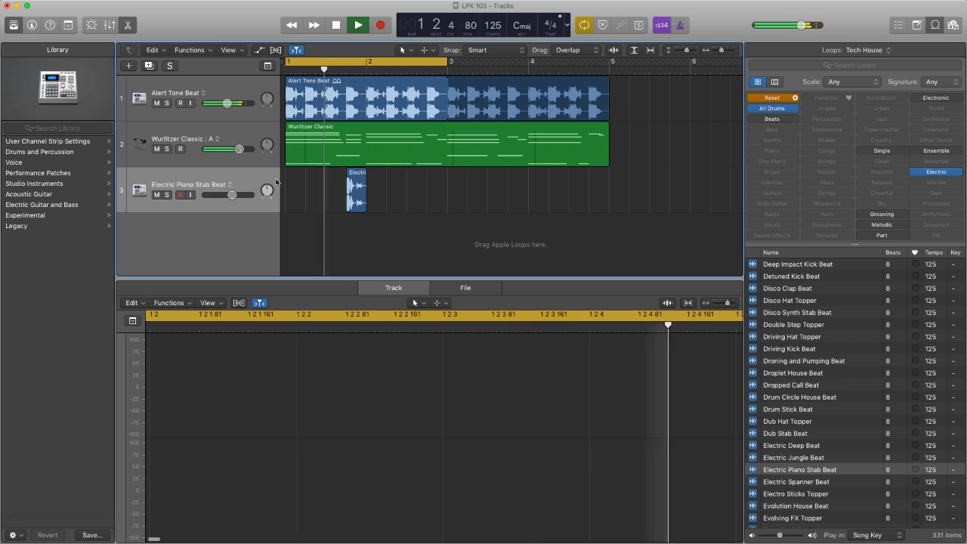
drag(232, 195, 243, 196)
key(space)
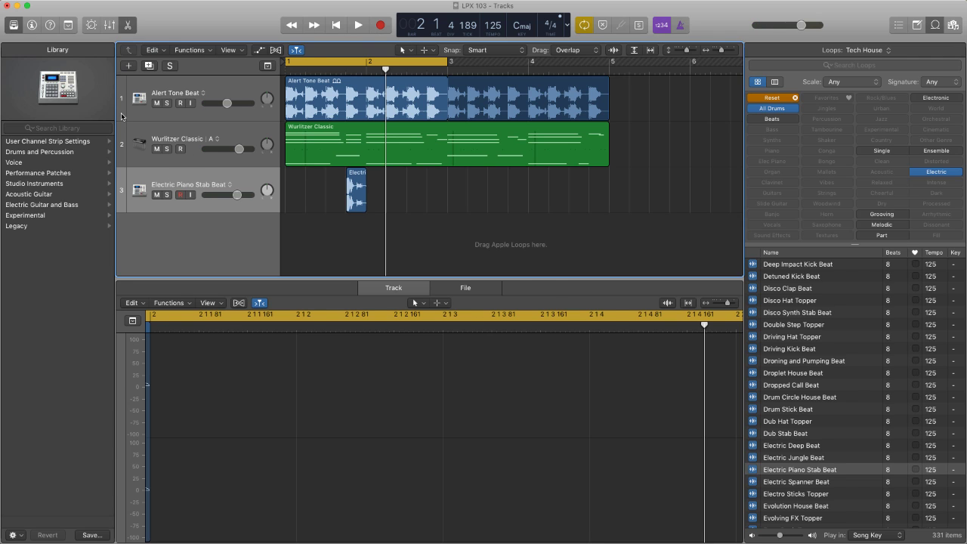
- Show the Inspector, browse the Audio FX plug-in list without choosing, and open the Electric Piano Stab Beat region in the audio editor
key(i)
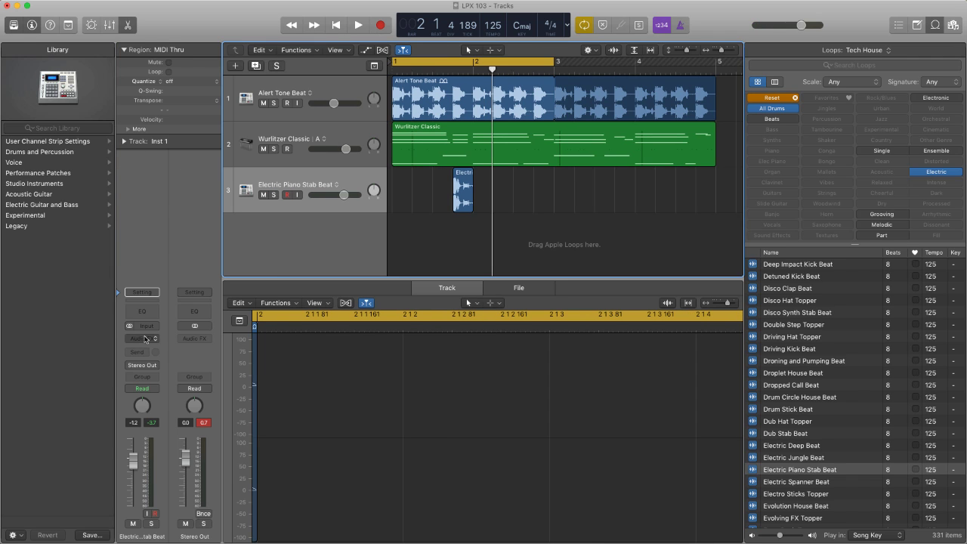
click(146, 339)
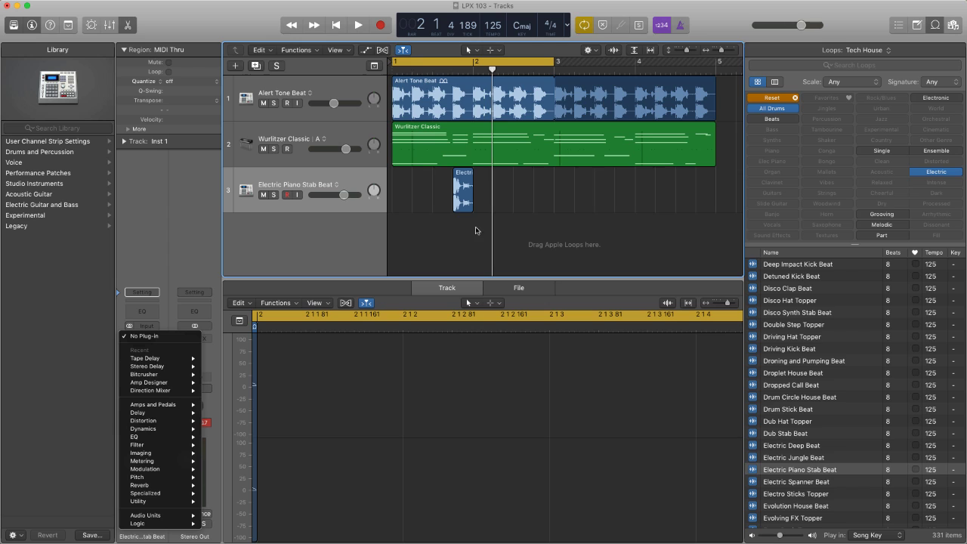
key(i)
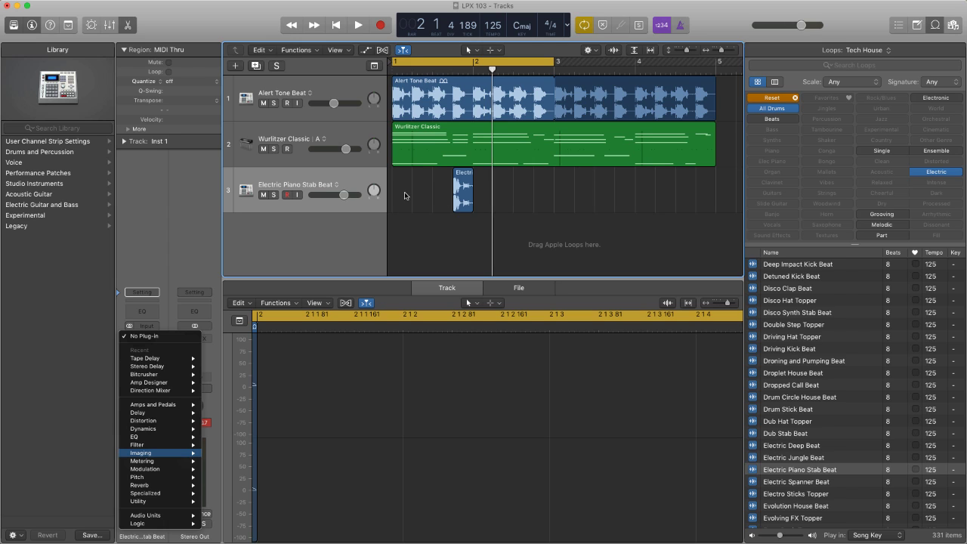
key(Escape)
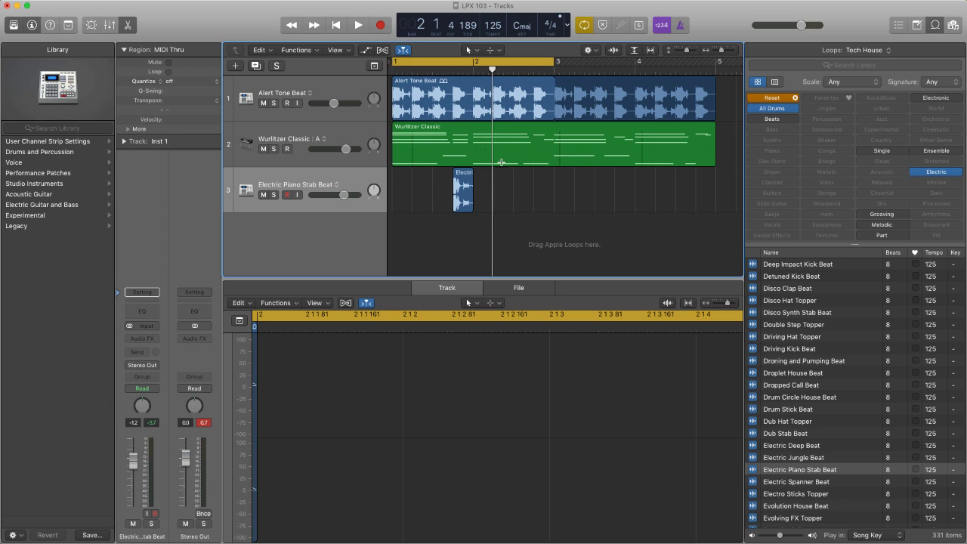
click(465, 180)
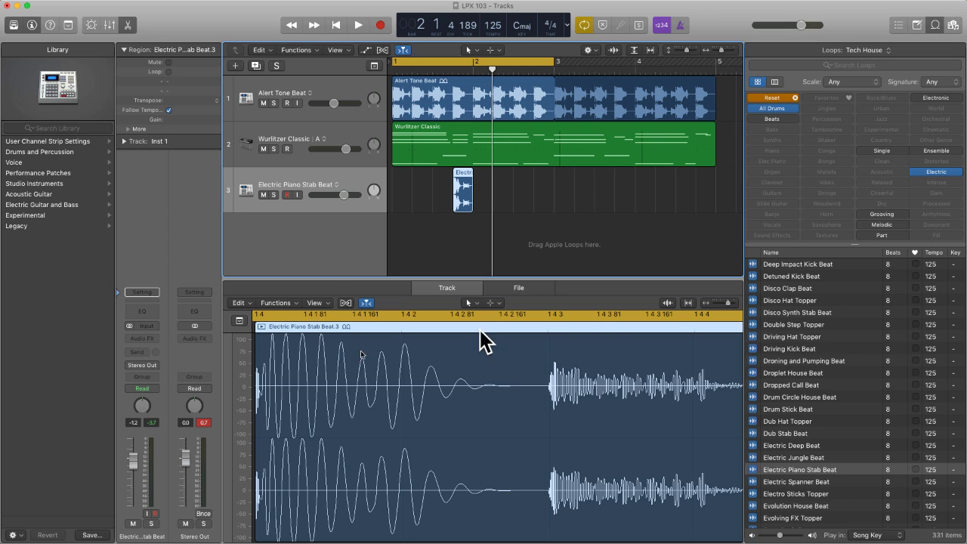
- Open Selection-based Processing from the audio editor's Functions menu and load a stereo Tape Delay into slot A
click(290, 304)
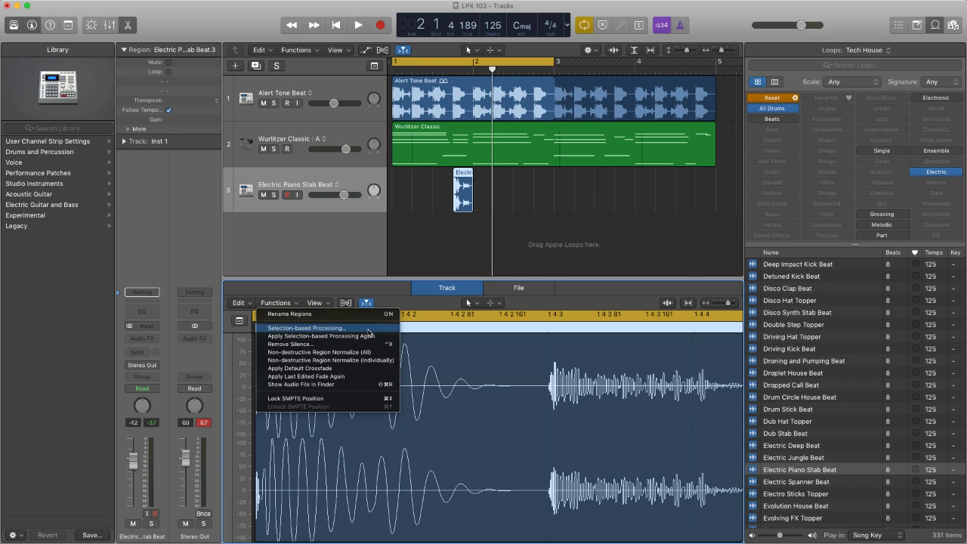
click(369, 333)
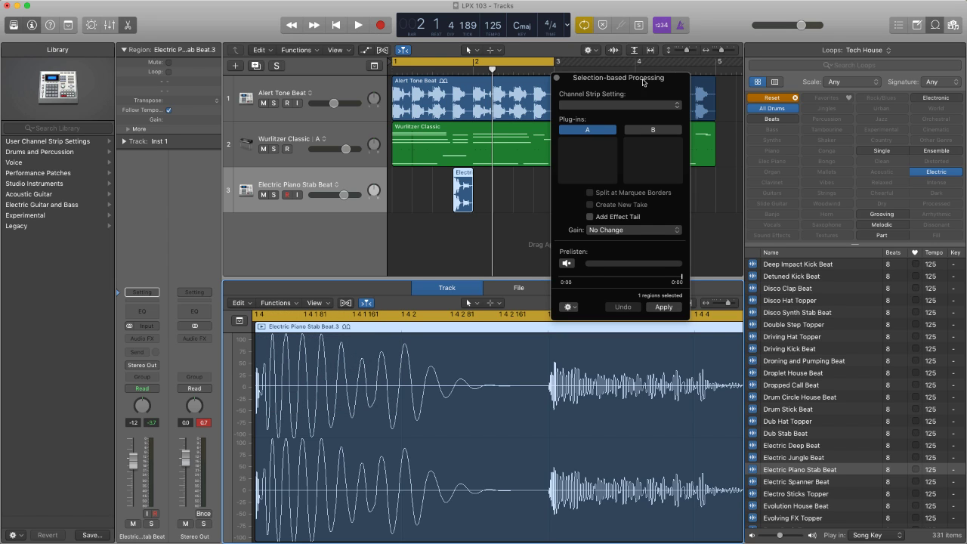
drag(643, 83, 596, 74)
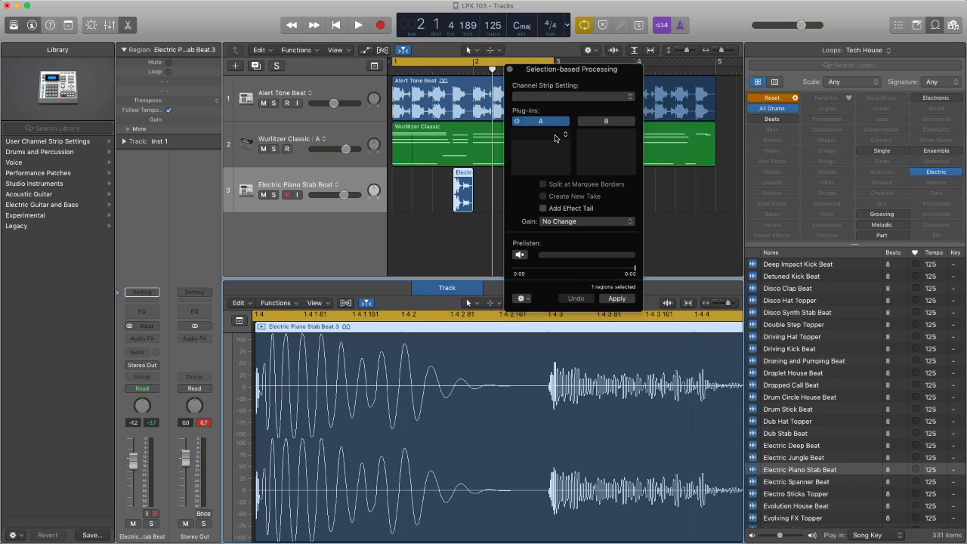
click(553, 138)
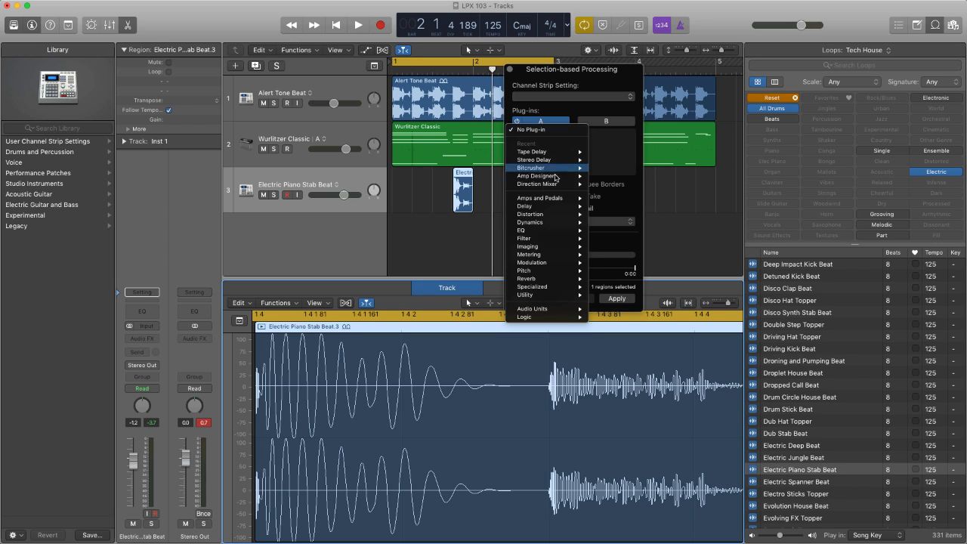
mouse_move(543, 155)
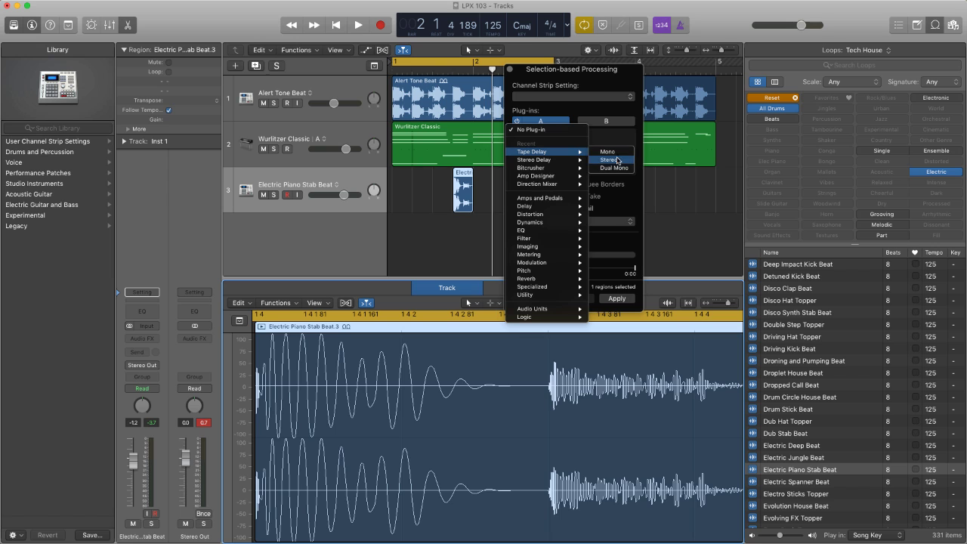
click(630, 162)
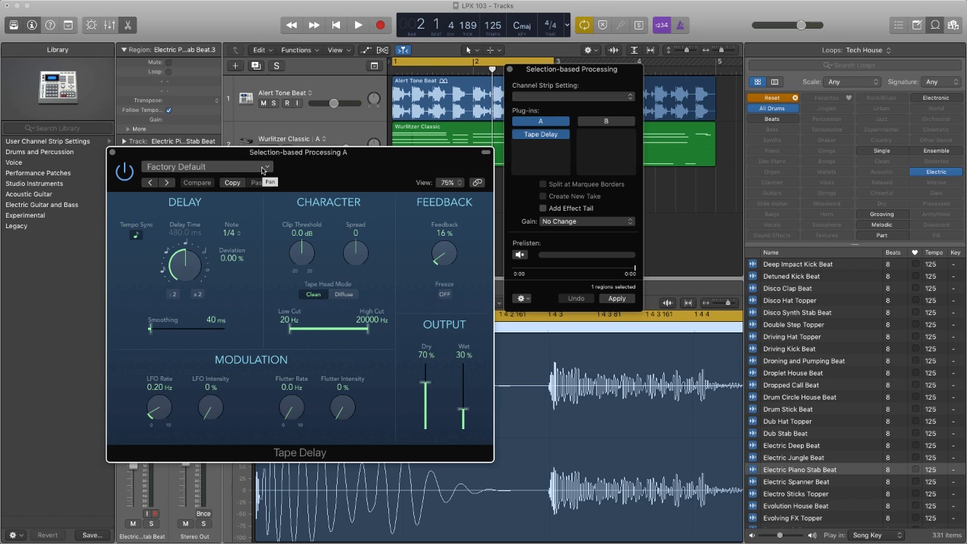
- Load the Ultra Dub preset into the Tape Delay
click(264, 167)
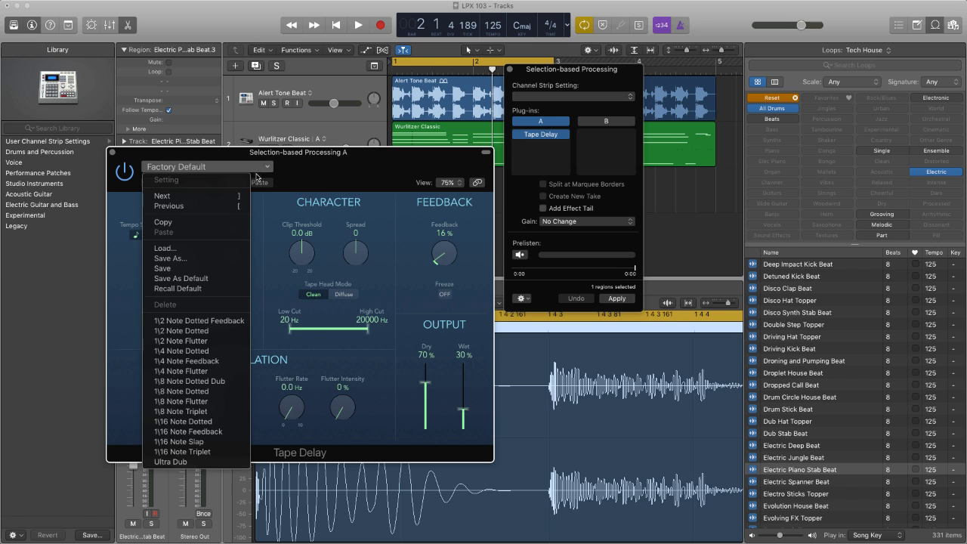
click(192, 462)
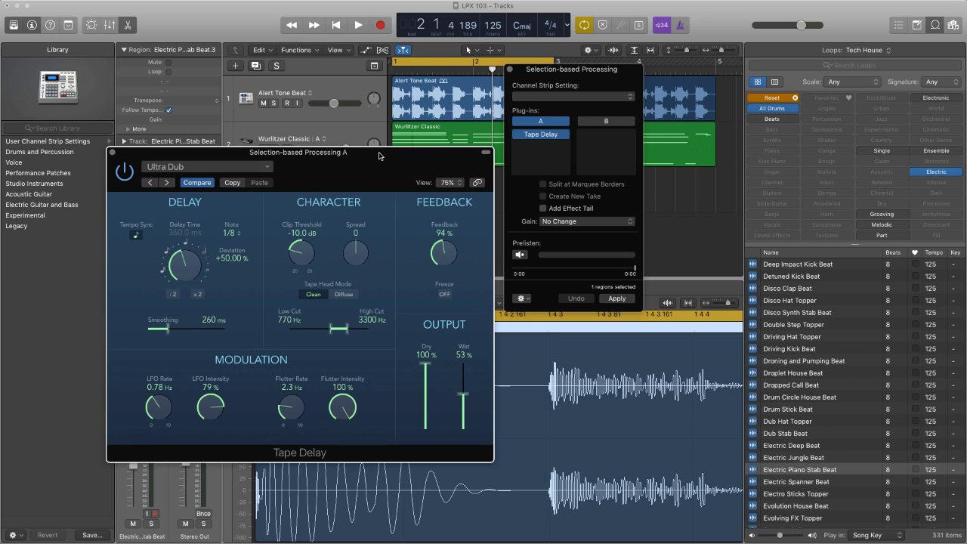
drag(379, 155, 388, 184)
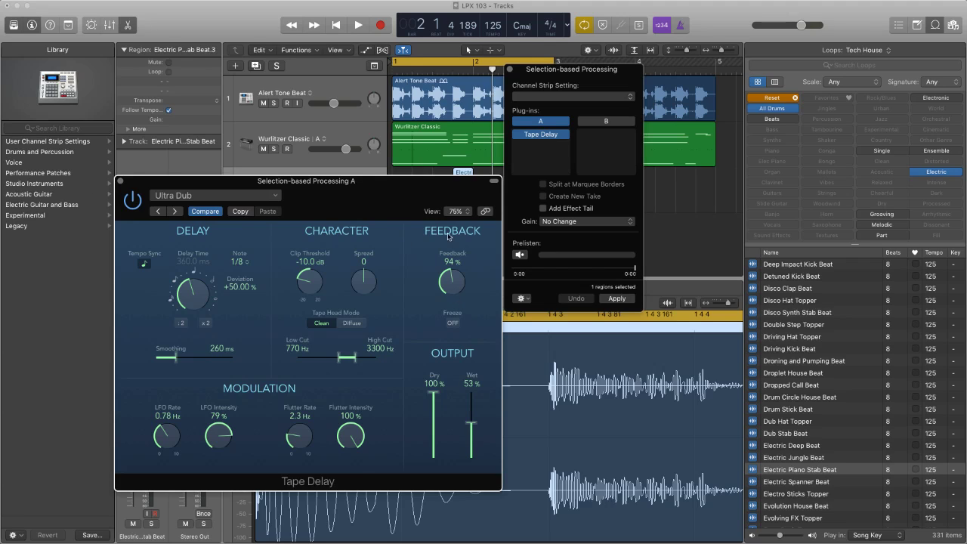
- Close the Tape Delay, add a stereo Bitcrusher to the chain, and turn its Drive to 16 dB
click(120, 182)
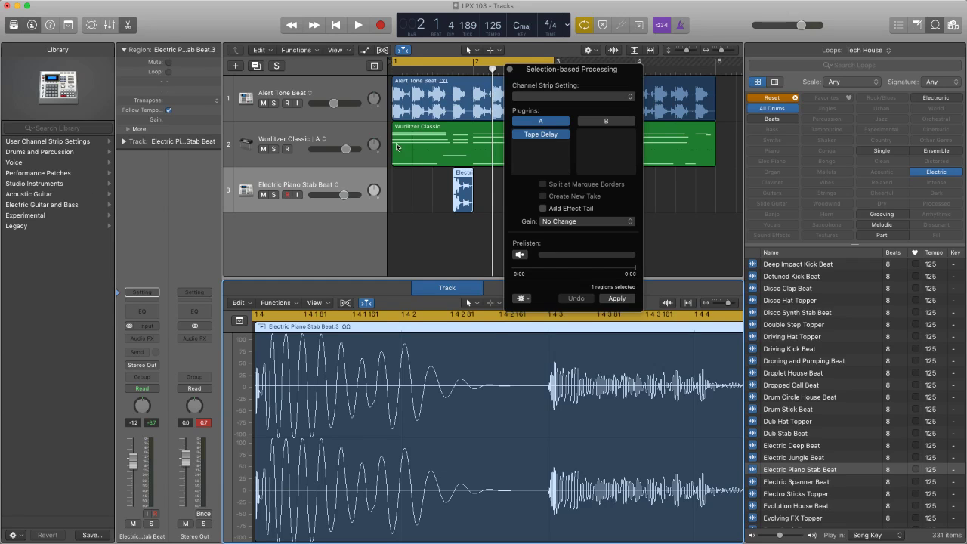
click(541, 134)
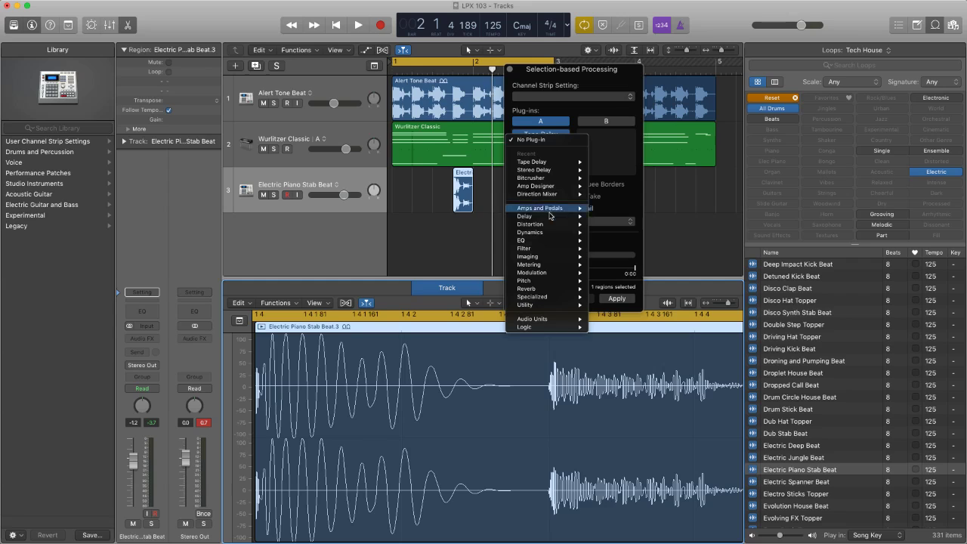
mouse_move(574, 178)
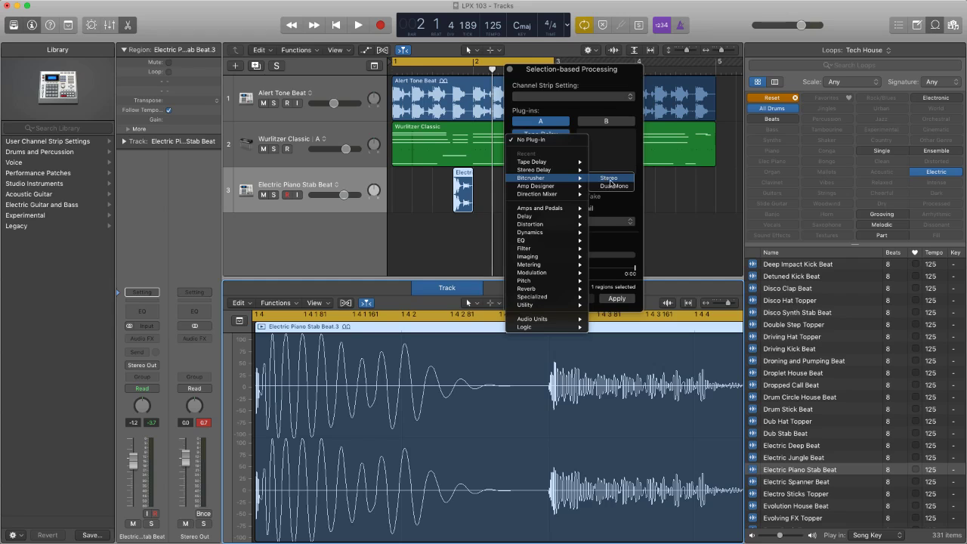
click(612, 180)
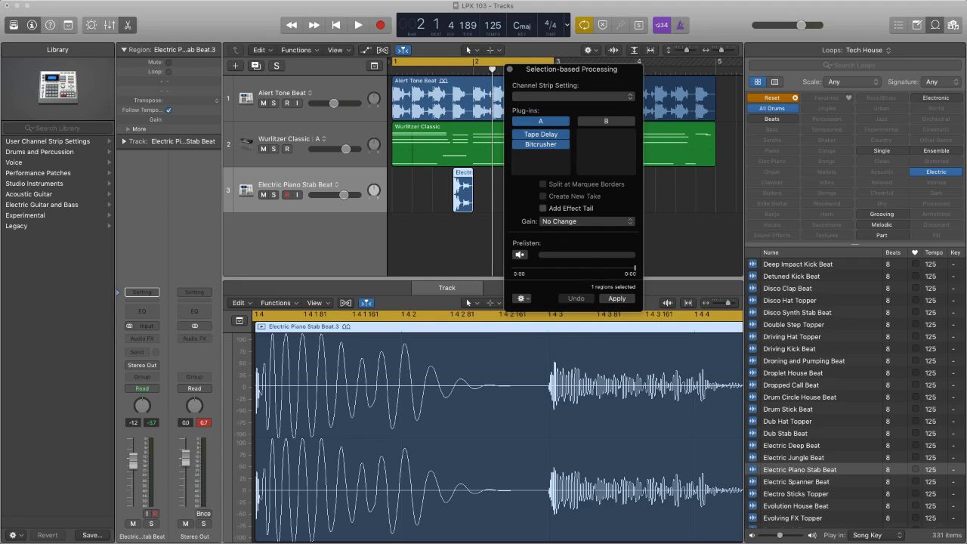
drag(539, 390, 402, 242)
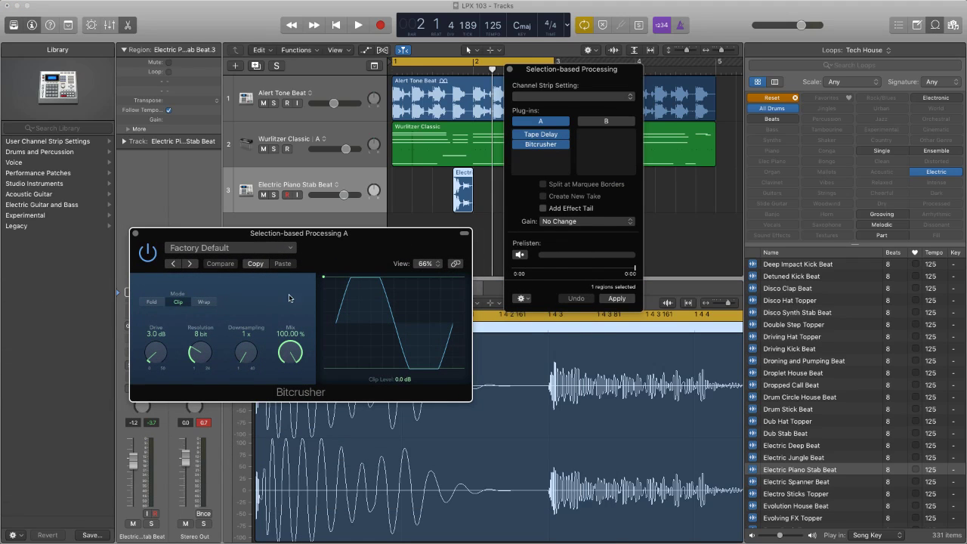
drag(171, 343, 160, 316)
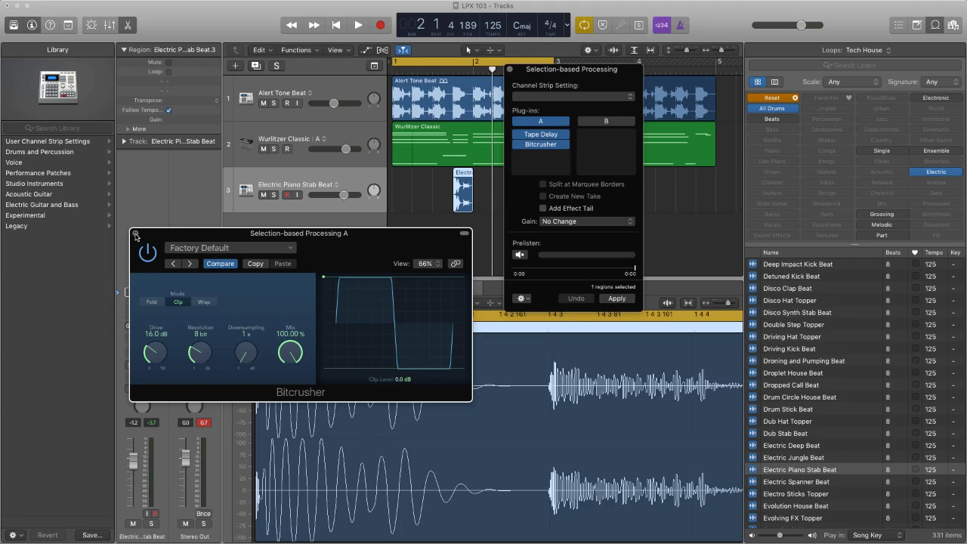
- Preview, then render the Tape Delay and Bitcrusher chain with effect tail into the Electric Piano Stab region
click(135, 235)
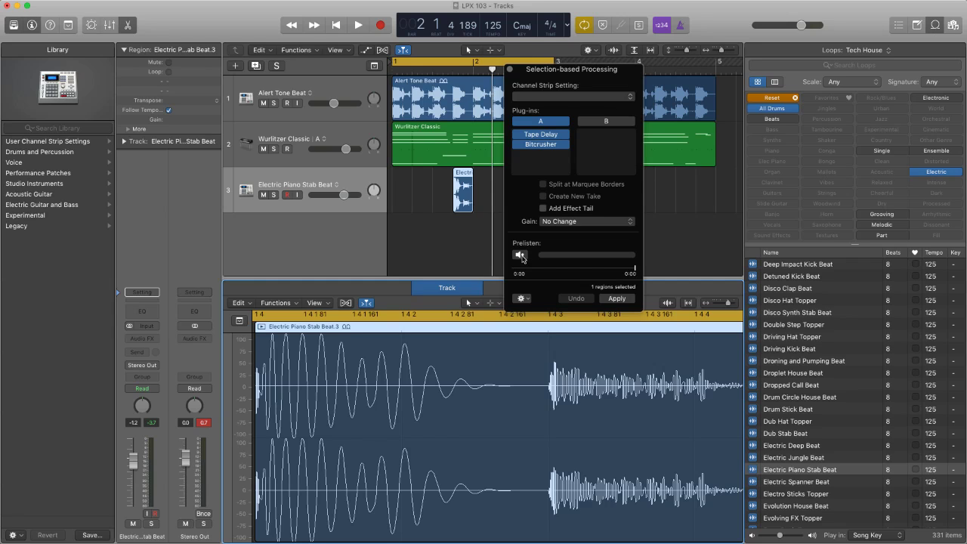
click(522, 256)
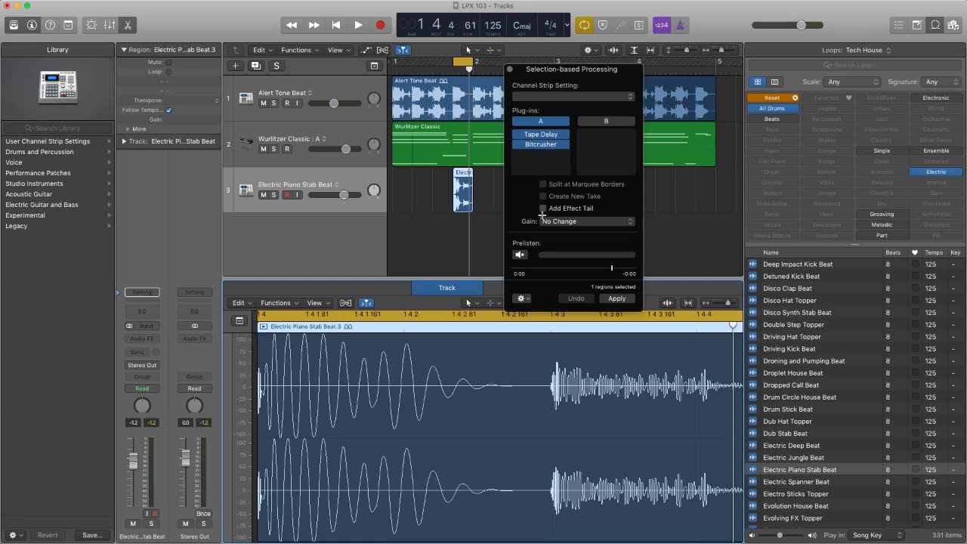
click(543, 208)
click(618, 299)
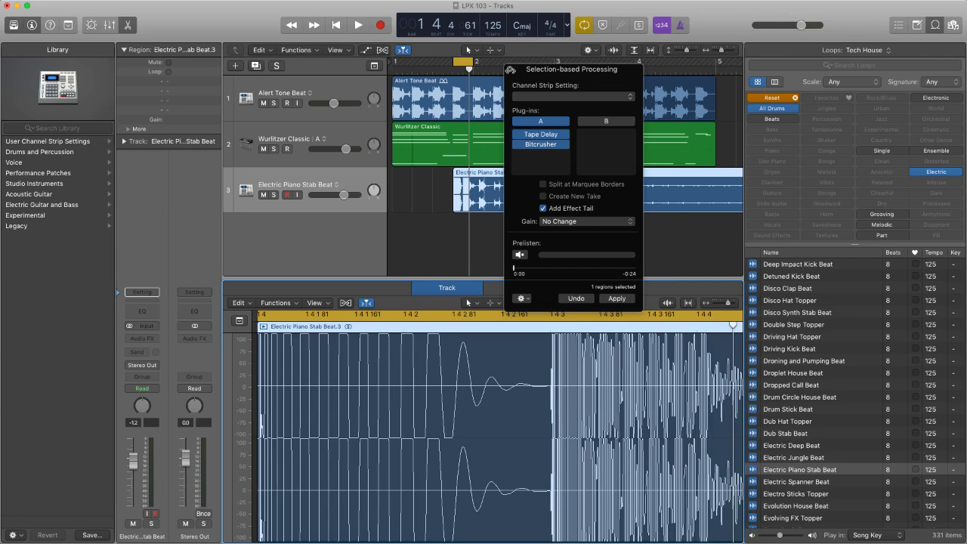
click(510, 70)
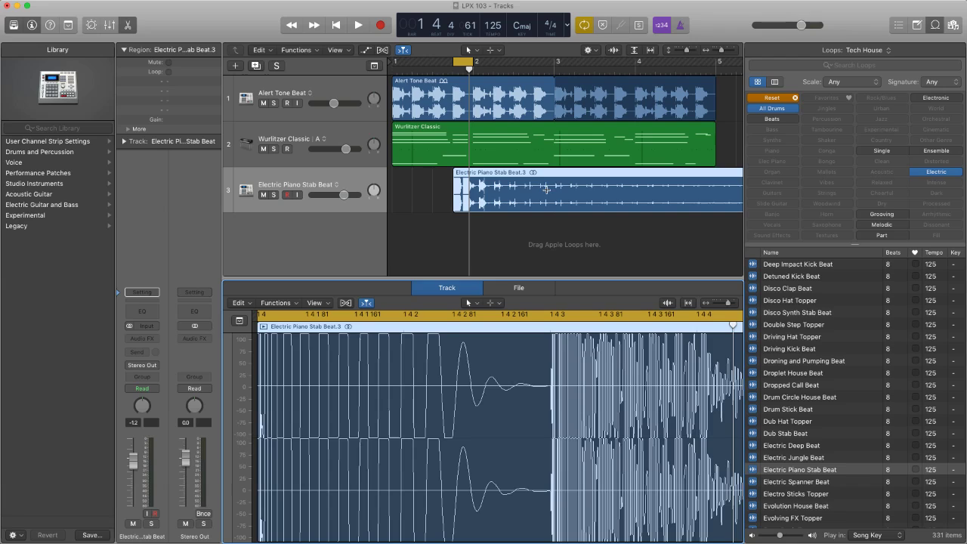
- Set a bar 2–5 cycle range and split the processed region at the locators into Beat.4 and Beat.5
key(super+Left)
key(super+Left)
key(super+Left)
key(super+Left)
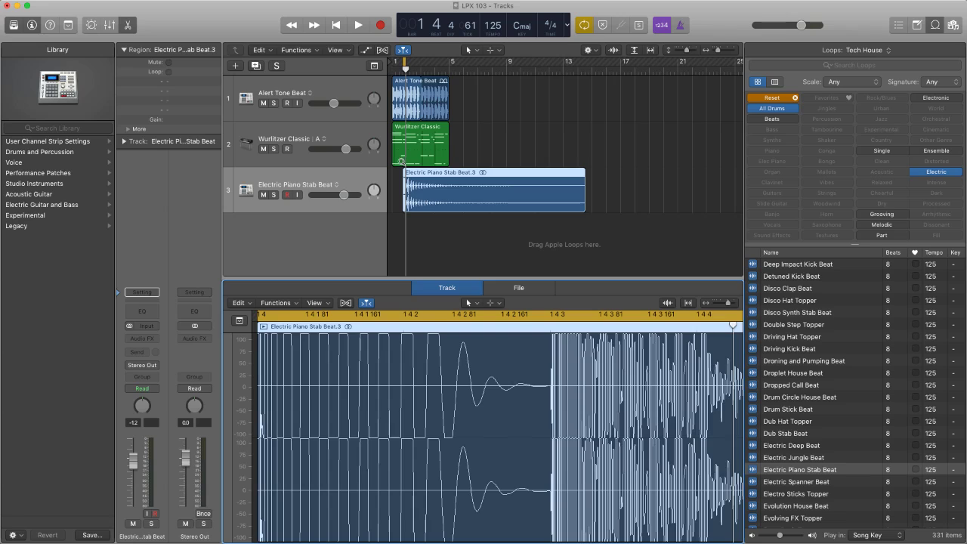
drag(461, 195, 538, 246)
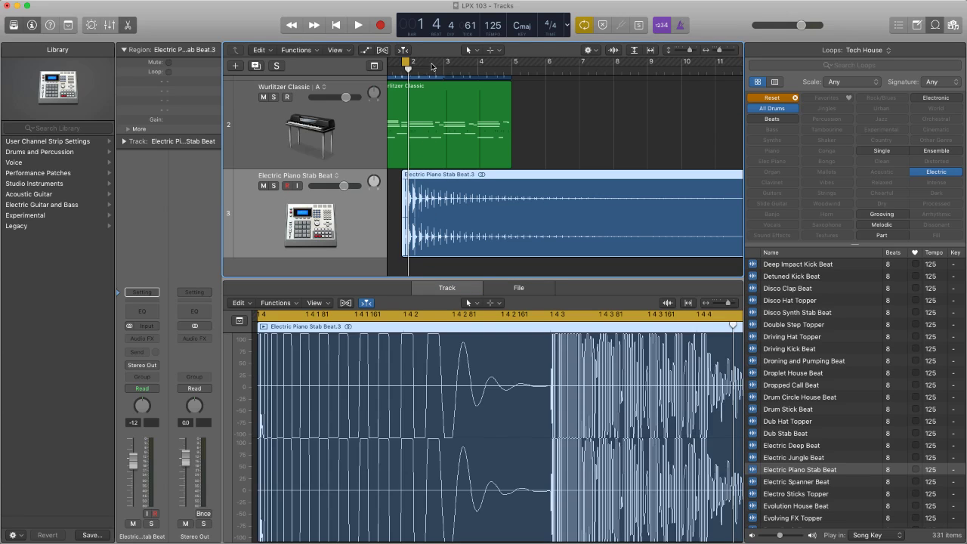
drag(408, 61, 516, 62)
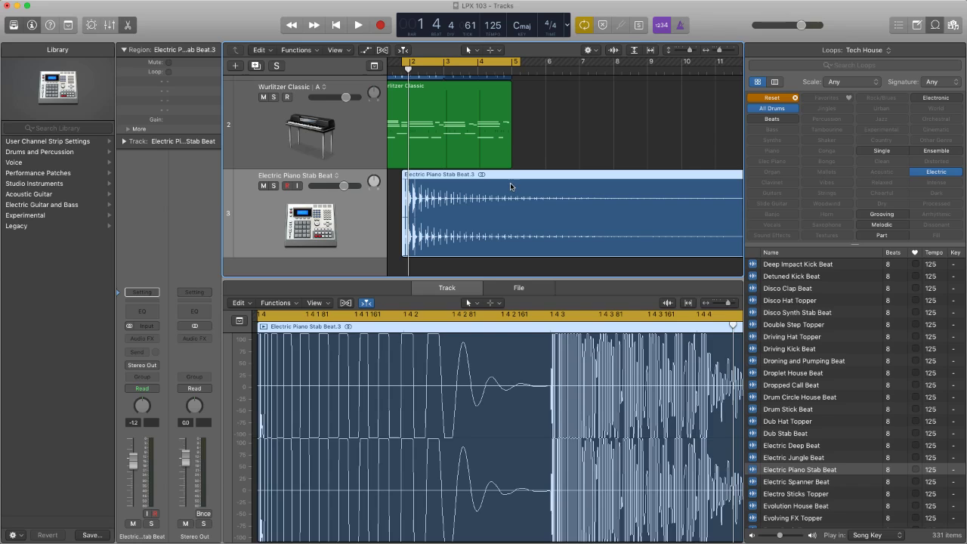
key(super+t)
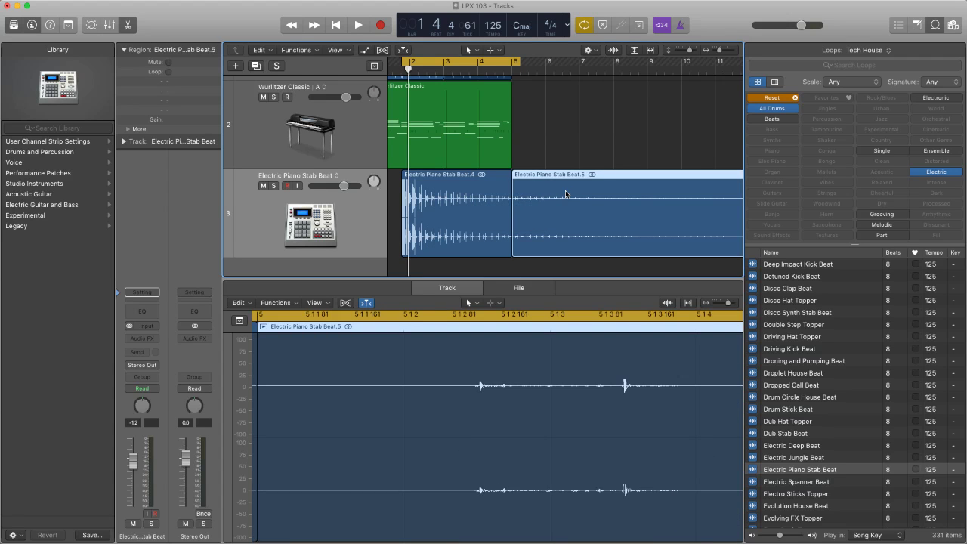
- Delete the Beat.5 tail and give Beat.4 a curved Slow Down fade-out
key(Delete)
click(433, 188)
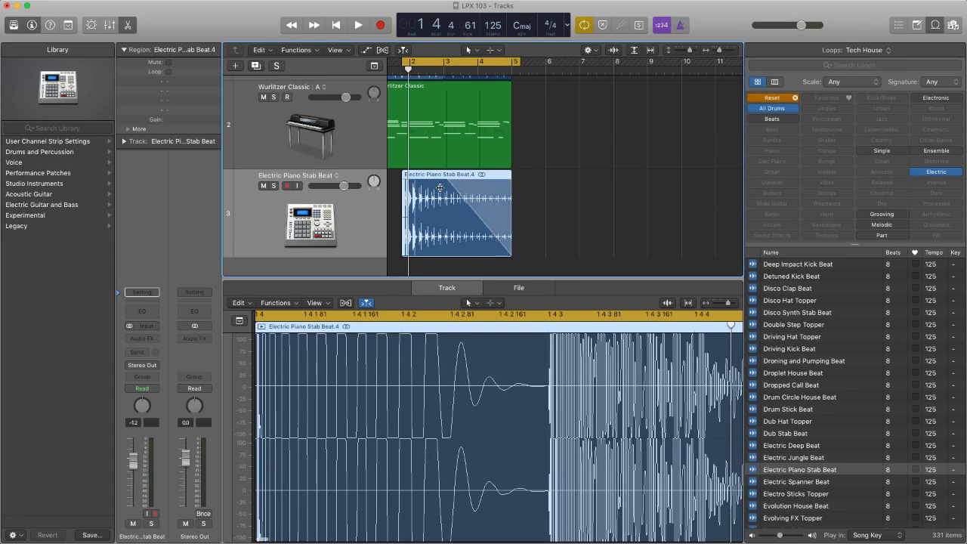
drag(433, 187, 434, 194)
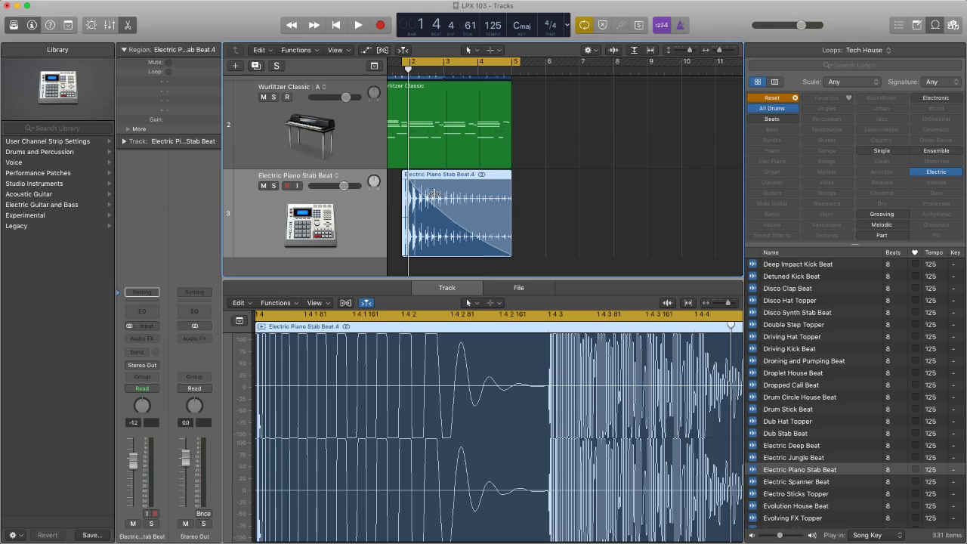
click(128, 130)
click(154, 173)
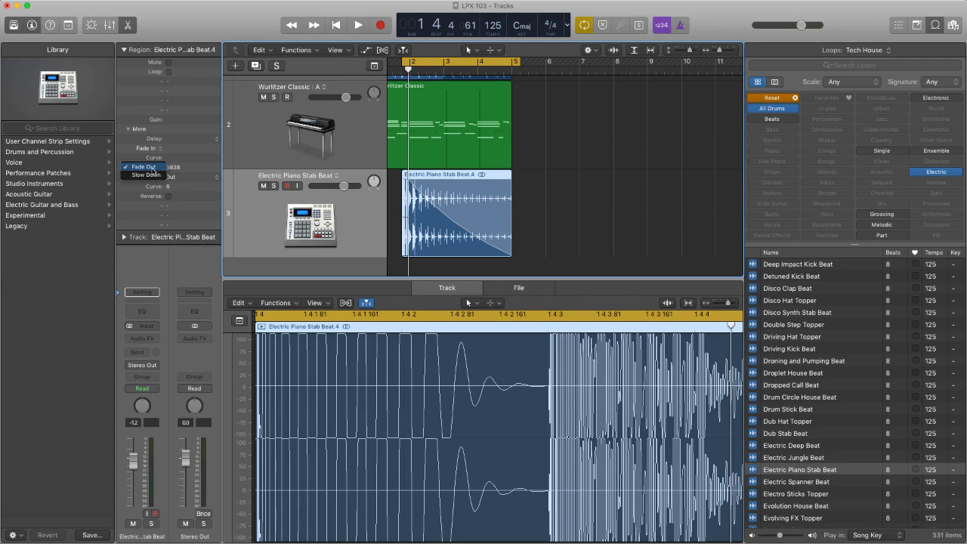
click(154, 173)
- Solo the Electric Piano Stab track and play back to hear the fade
key(space)
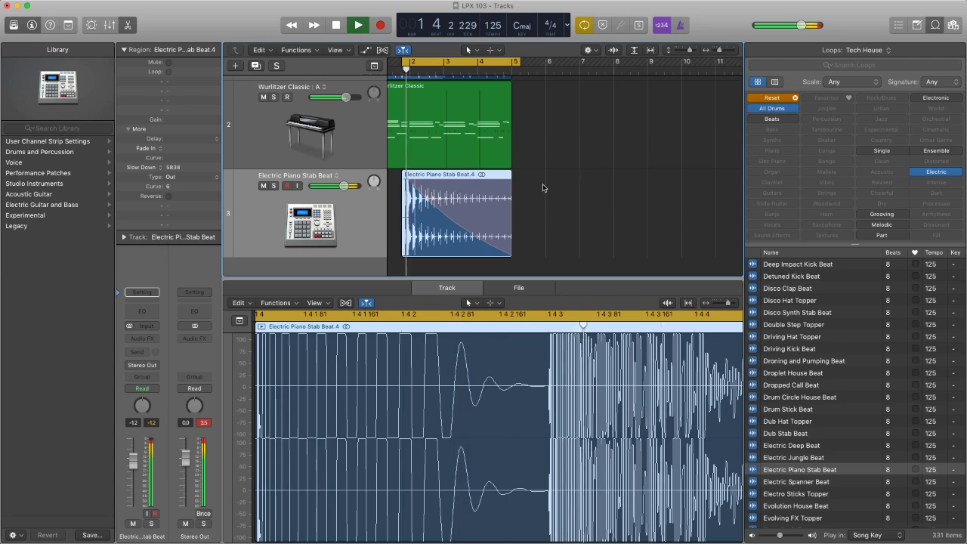
key(s)
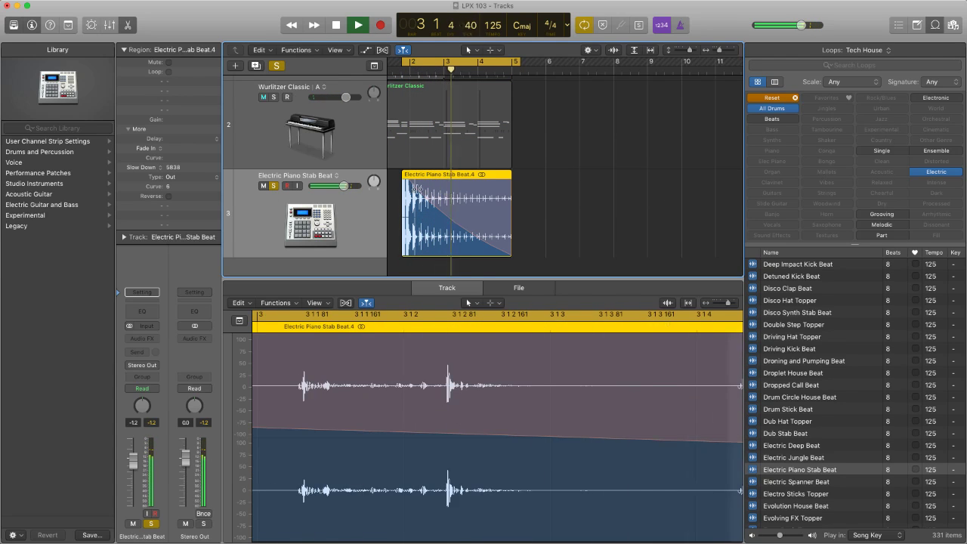
key(space)
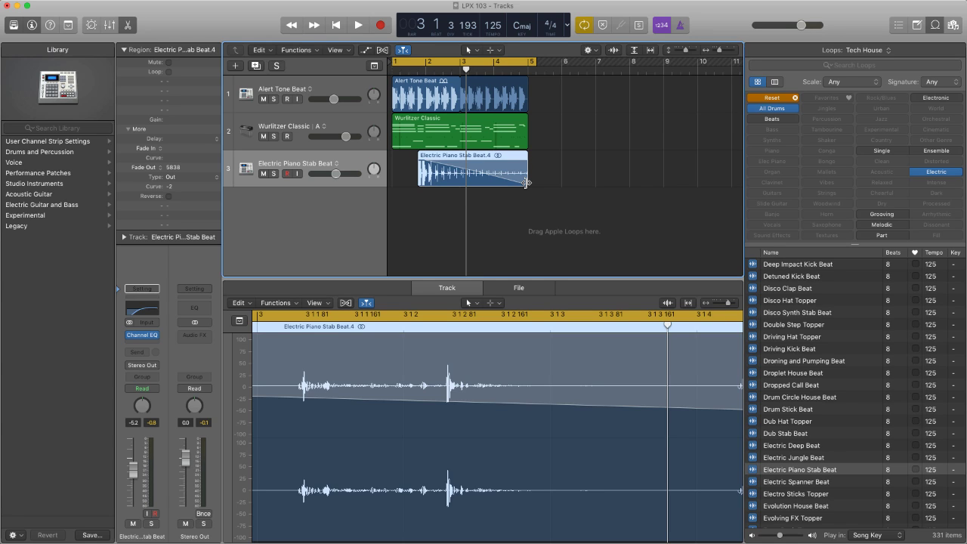
- Zoom in on the Electric Piano Stab Beat region, trim its end slightly, then zoom back out
drag(527, 183, 527, 183)
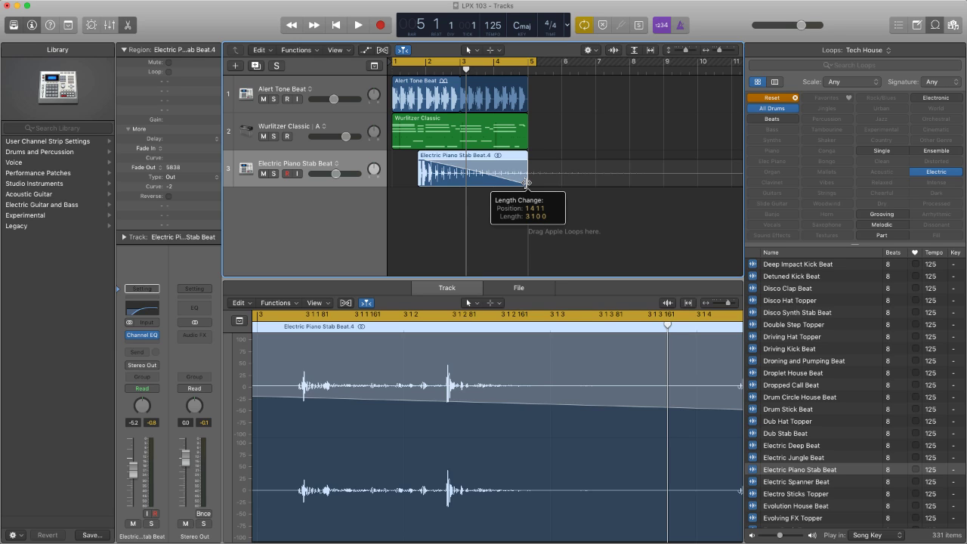
drag(527, 183, 450, 179)
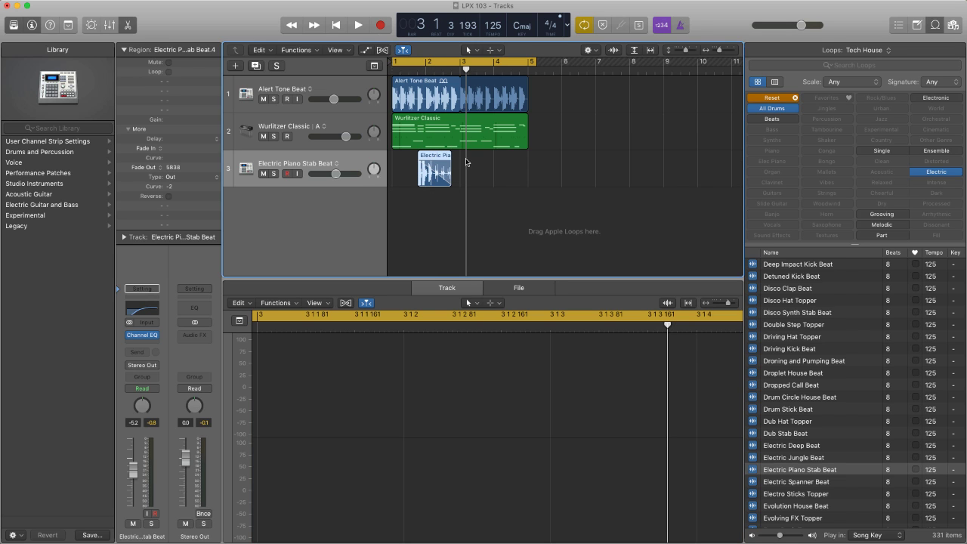
drag(422, 138, 492, 207)
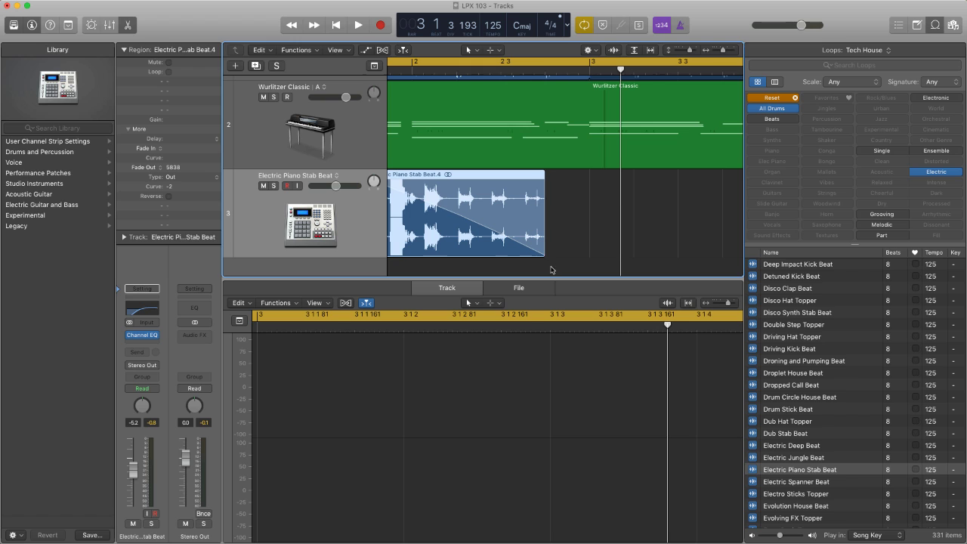
mouse_move(545, 253)
mouse_down()
mouse_move(534, 250)
mouse_move(583, 250)
mouse_move(556, 250)
mouse_up()
ctrl+alt+click(532, 223)
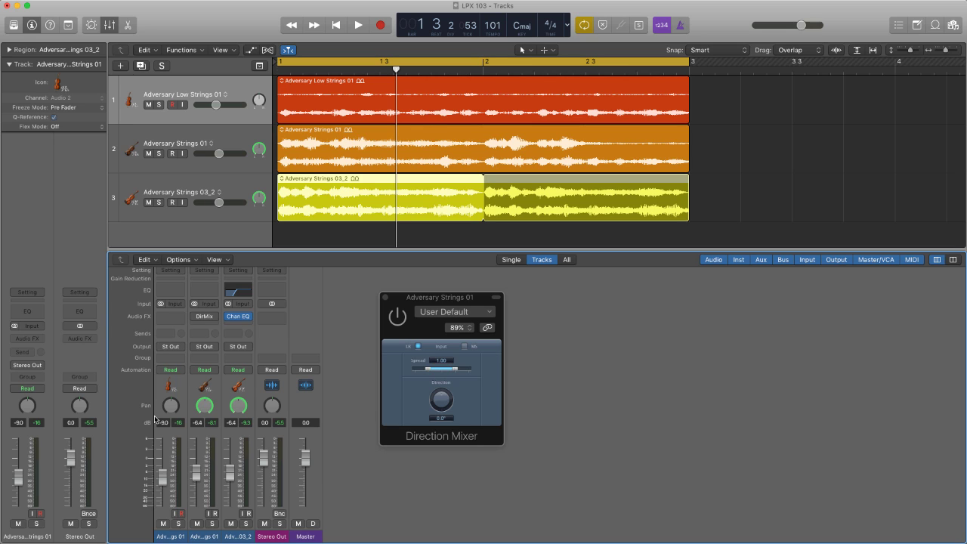
- Swing the low strings pan left and right, then reset it to centre
mouse_move(171, 409)
mouse_down()
mouse_move(171, 421)
mouse_move(173, 411)
mouse_up()
drag(173, 409, 173, 428)
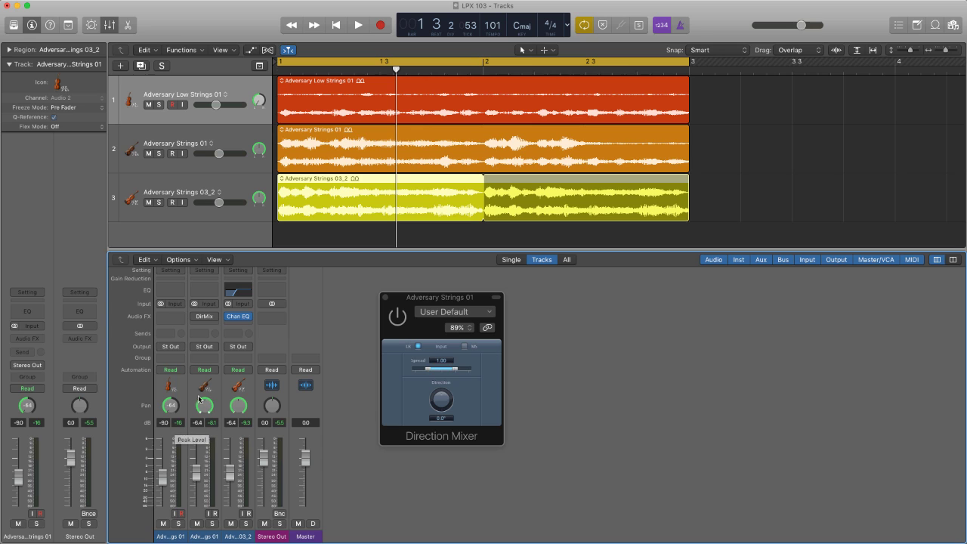
drag(172, 406, 172, 390)
alt+click(171, 413)
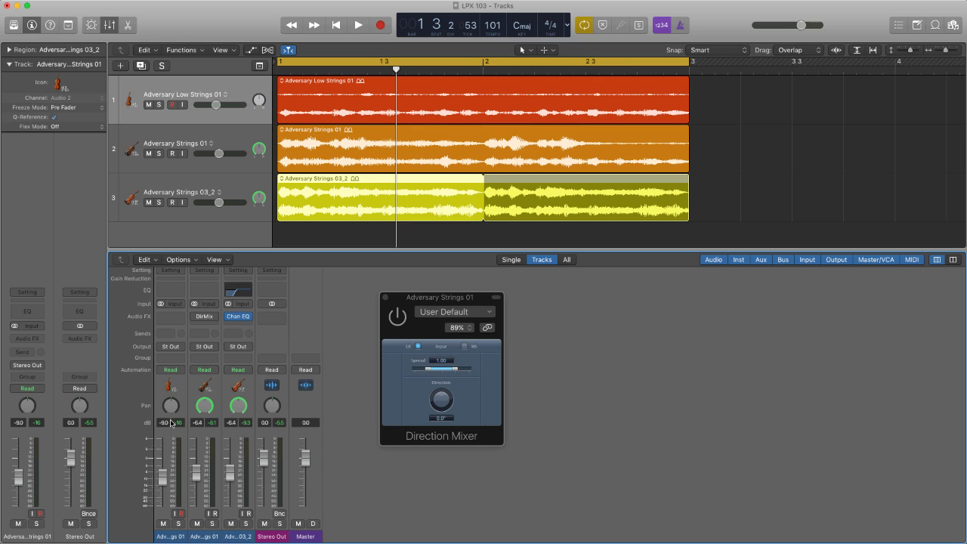
- Enable the Direction Mixer, adjust Spread and set Direction to about -36.0°, then bypass it
click(398, 313)
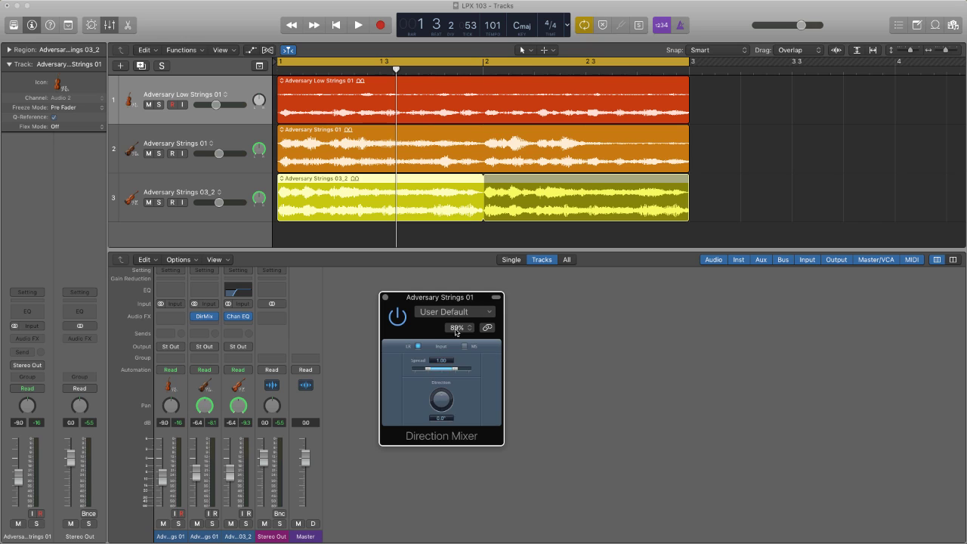
drag(478, 297, 455, 291)
mouse_move(431, 363)
mouse_down()
mouse_move(450, 368)
mouse_move(415, 368)
mouse_move(433, 370)
mouse_up()
mouse_move(420, 405)
mouse_down()
mouse_move(415, 395)
mouse_move(417, 414)
mouse_up()
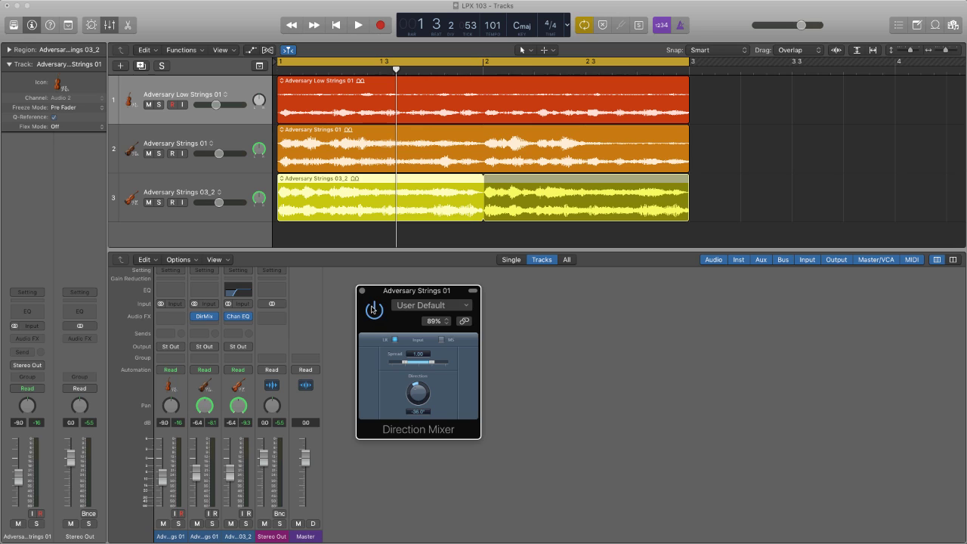
mouse_move(198, 320)
click(196, 319)
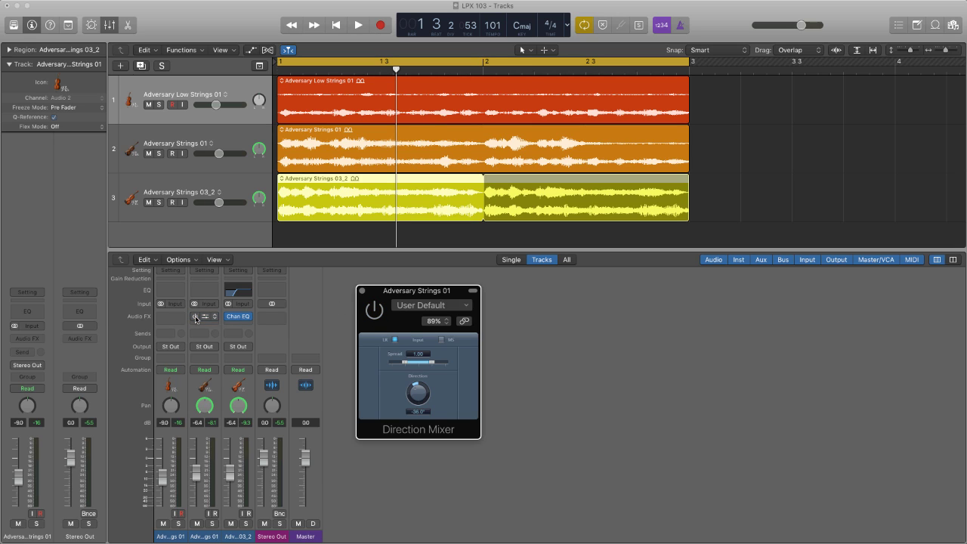
- Close the Direction Mixer window and switch the low strings channel to Stereo Pan
click(361, 291)
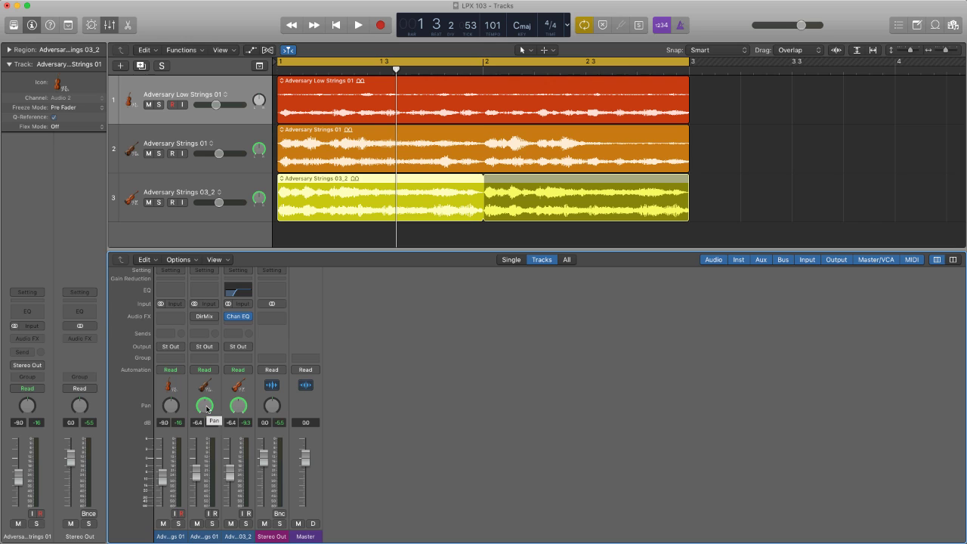
drag(205, 409, 210, 395)
right_click(170, 409)
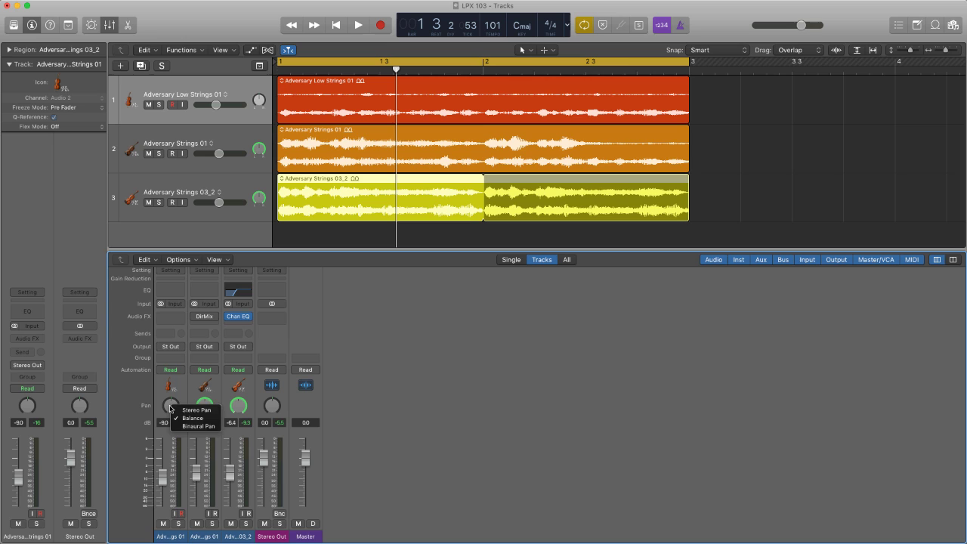
click(209, 412)
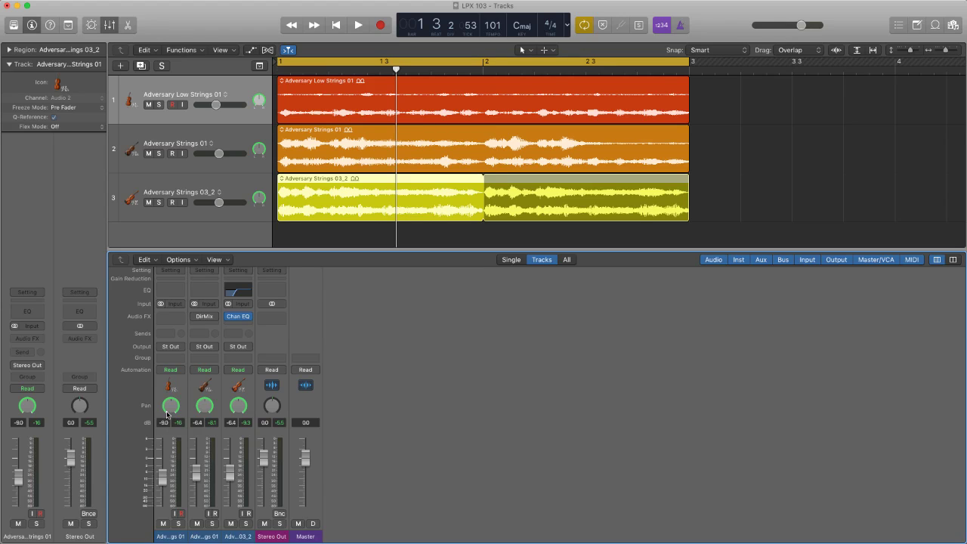
- Pan the low strings right to +40 and audition them soloed with tracks 2 and 3 muted
drag(167, 415, 167, 381)
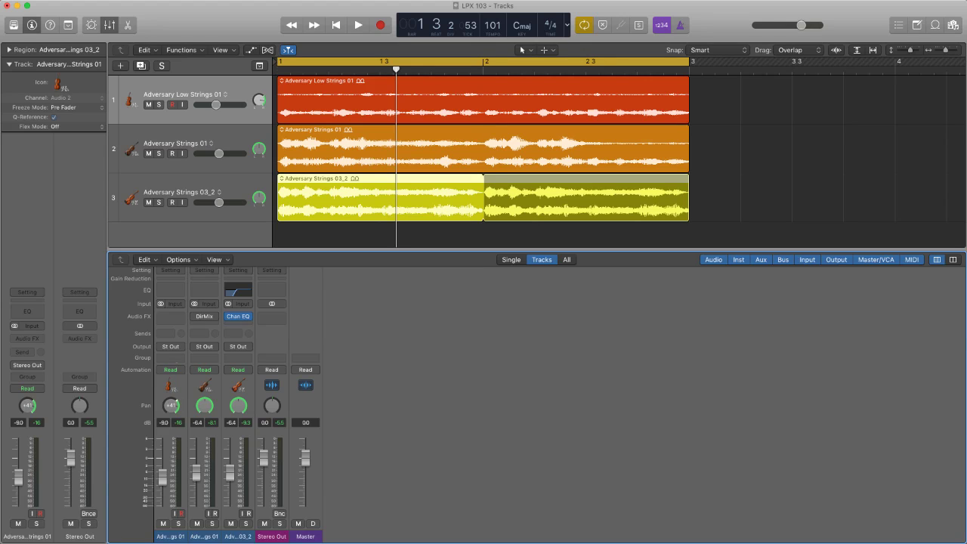
click(178, 524)
key(space)
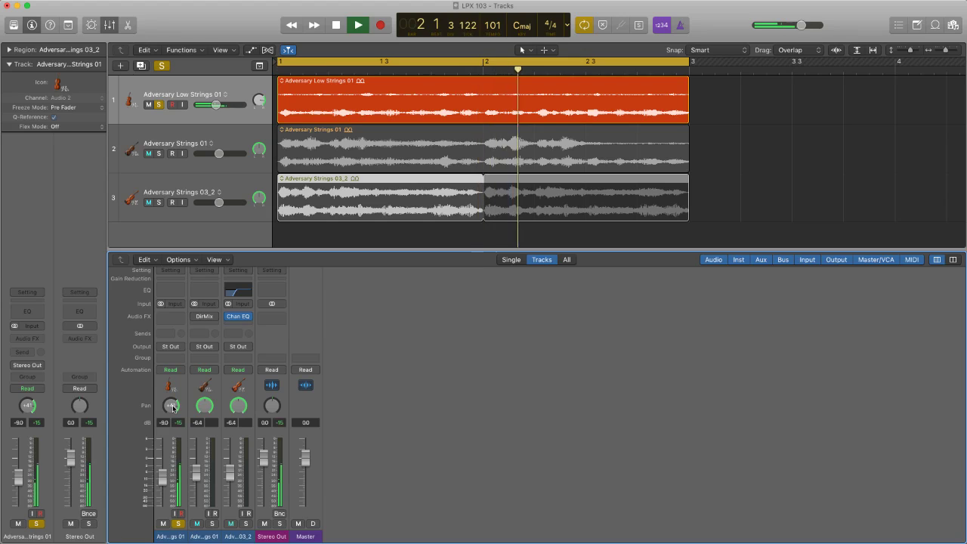
key(space)
key(ctrl+m)
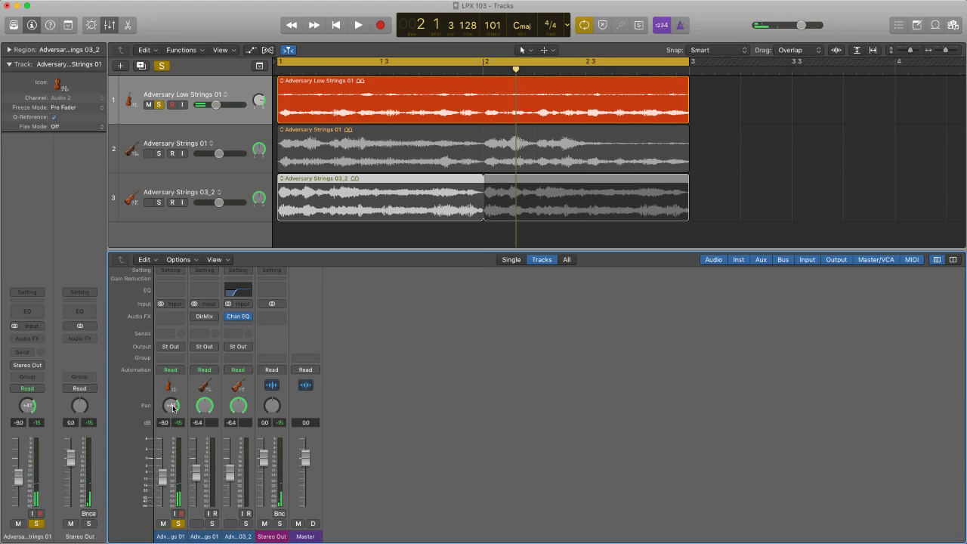
key(ctrl+m)
key(ctrl+m)
key(space)
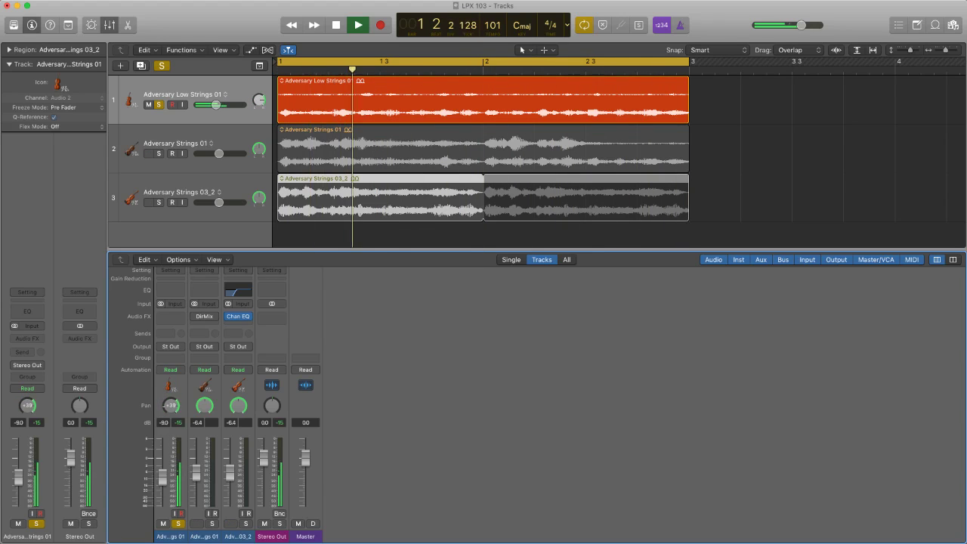
key(space)
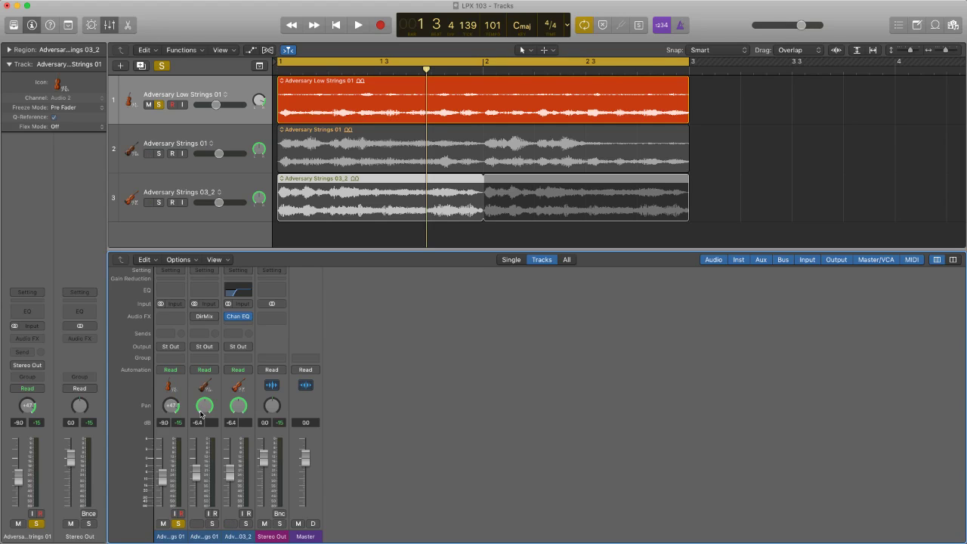
- Fine-tune the pans: Adversary Strings 01 to +4 and the low strings to +42
mouse_move(201, 415)
mouse_down()
mouse_move(201, 396)
mouse_move(209, 408)
mouse_move(199, 407)
mouse_move(210, 403)
mouse_up()
drag(206, 403, 242, 455)
drag(170, 410, 171, 413)
drag(210, 410, 210, 412)
- Play back while adding Adversary Strings 01 and 03_2 to the soloed tracks
key(space)
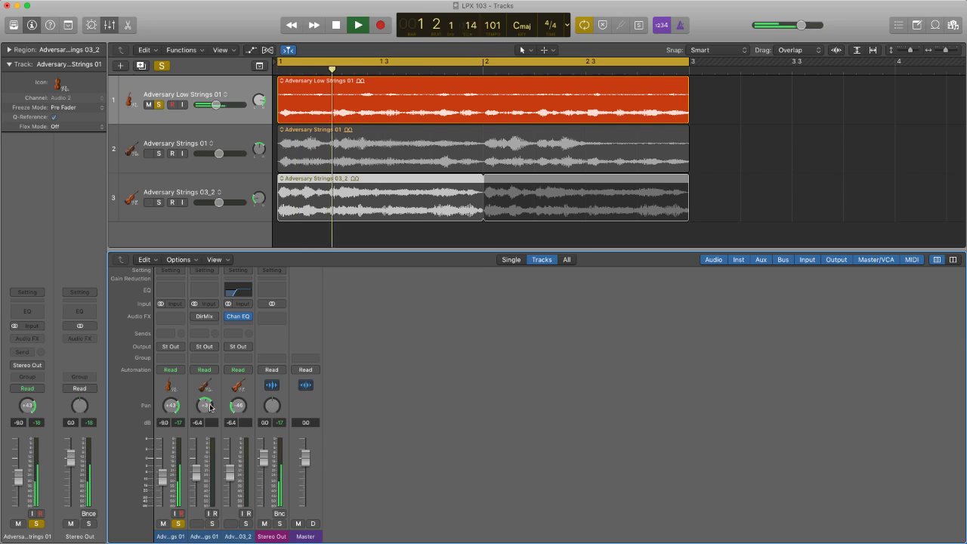
click(212, 524)
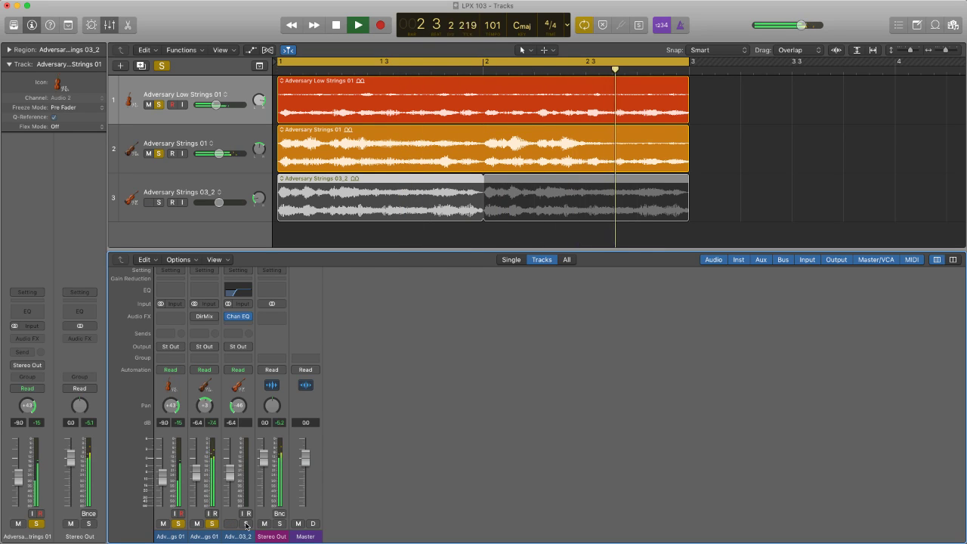
click(245, 525)
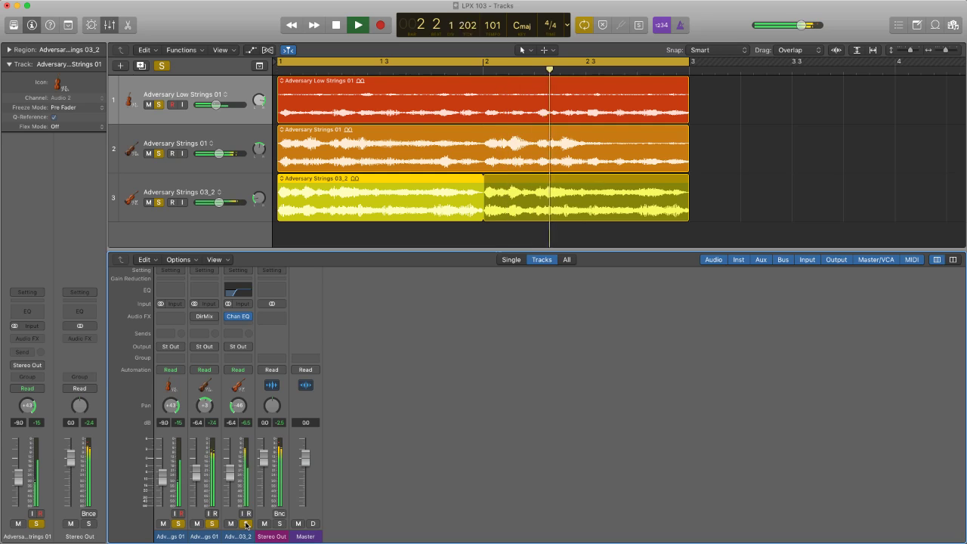
key(space)
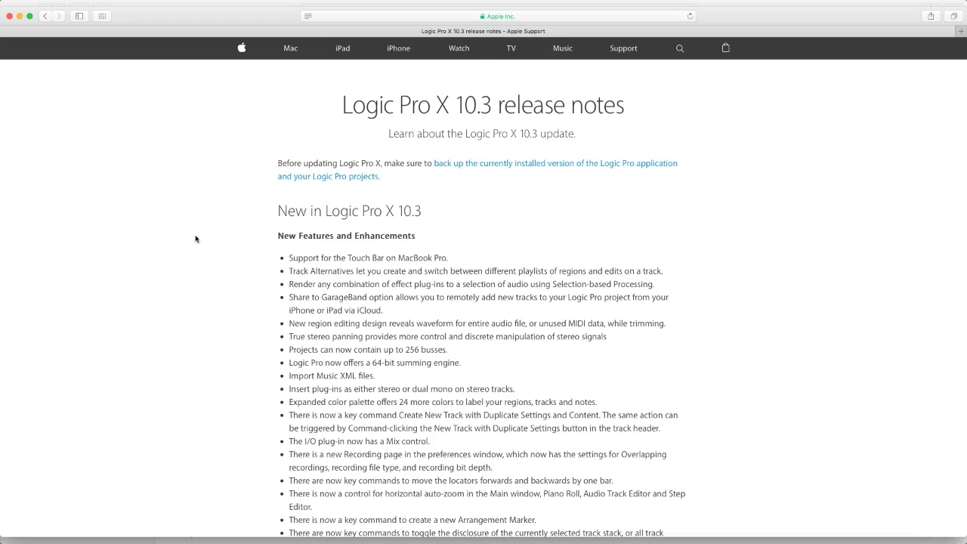
scroll(195, 239, down, 15)
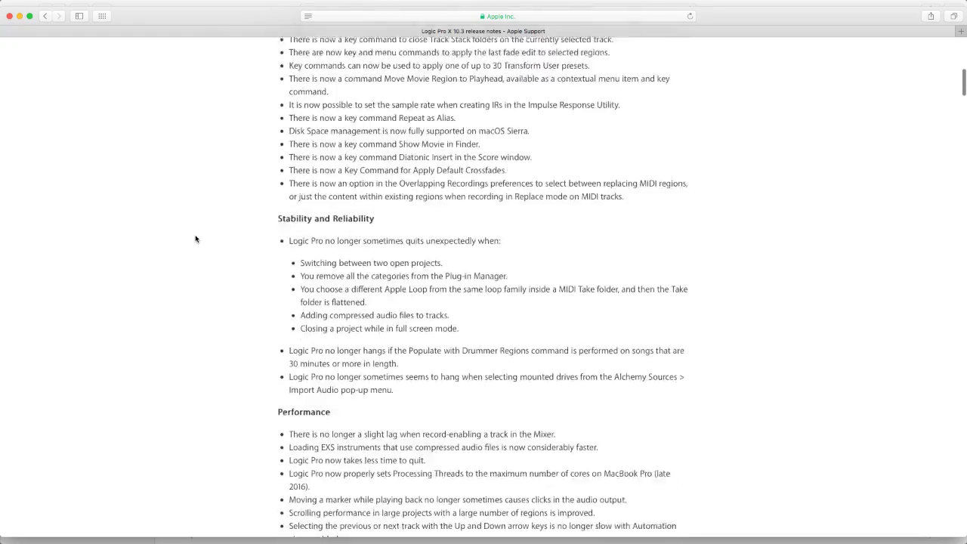
scroll(195, 239, down, 10)
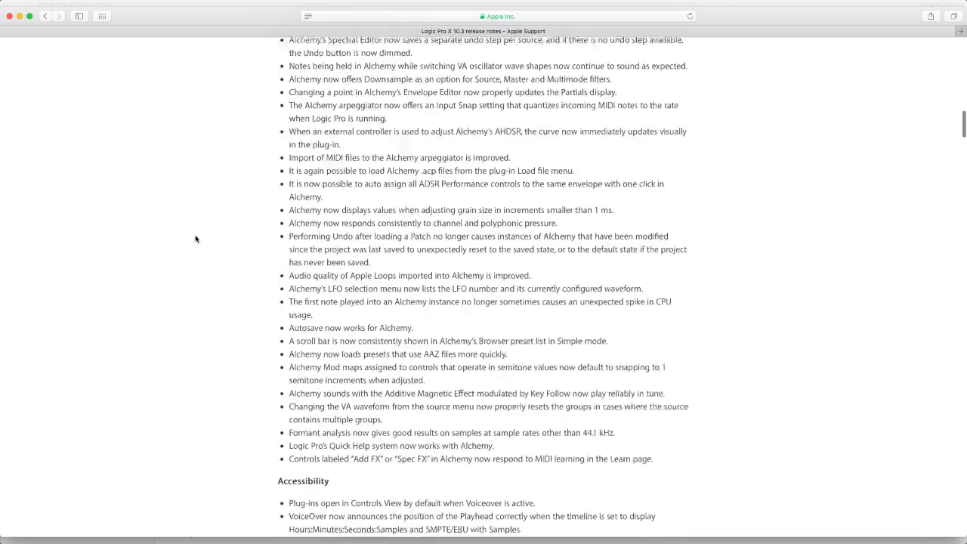
scroll(195, 238, down, 12)
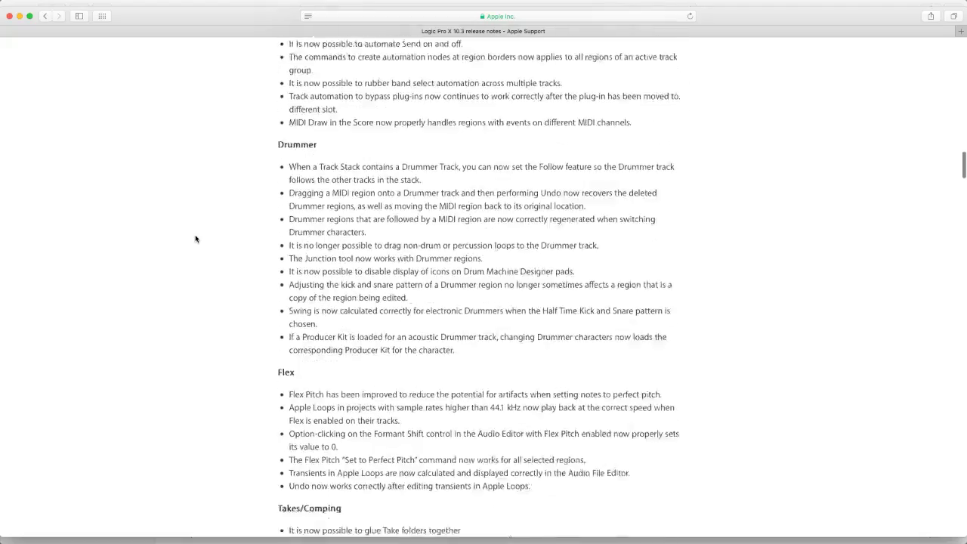
scroll(195, 239, down, 12)
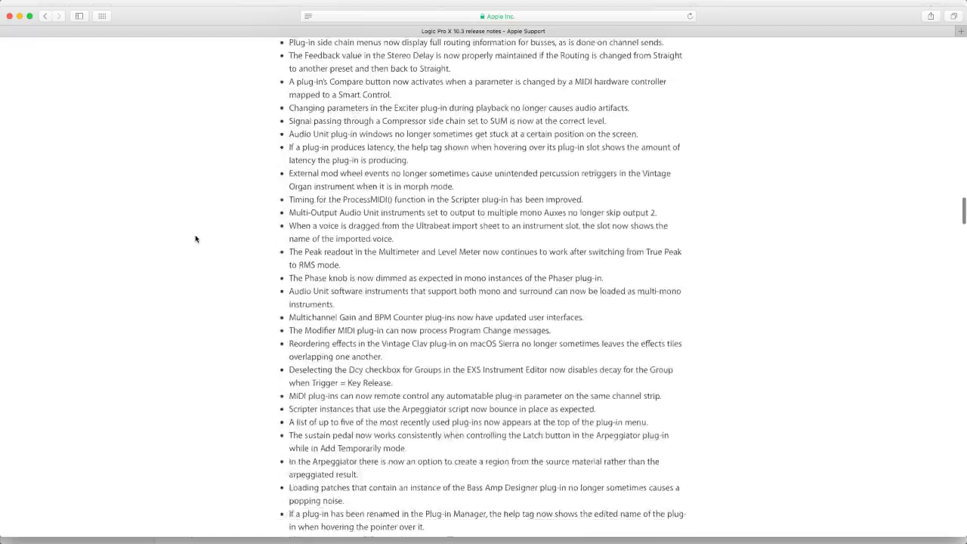
scroll(195, 239, down, 3)
scroll(195, 239, up, 15)
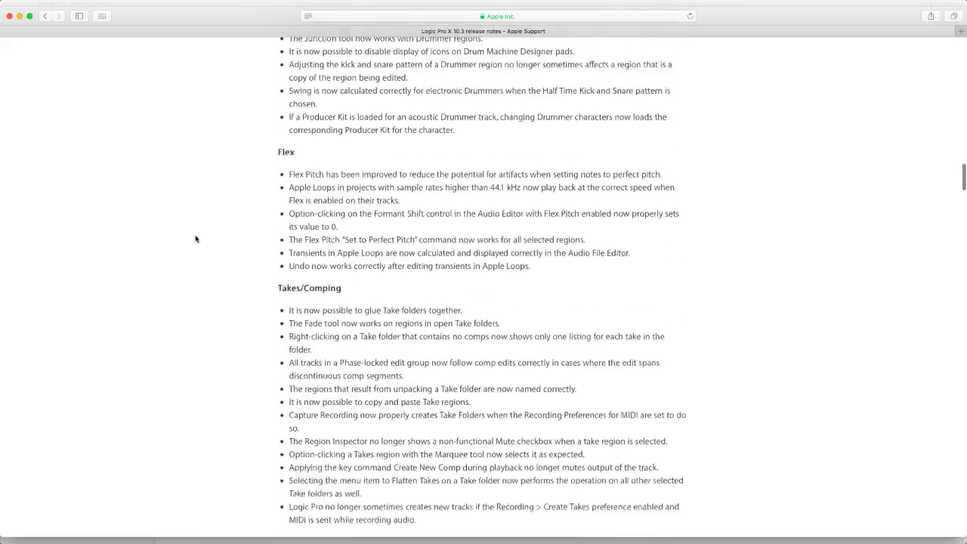
scroll(195, 239, up, 20)
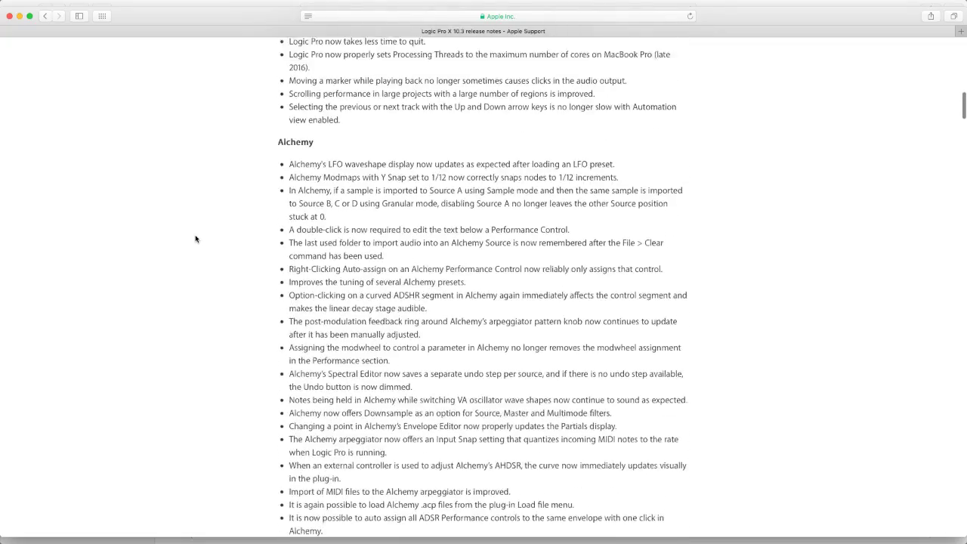
scroll(195, 239, up, 10)
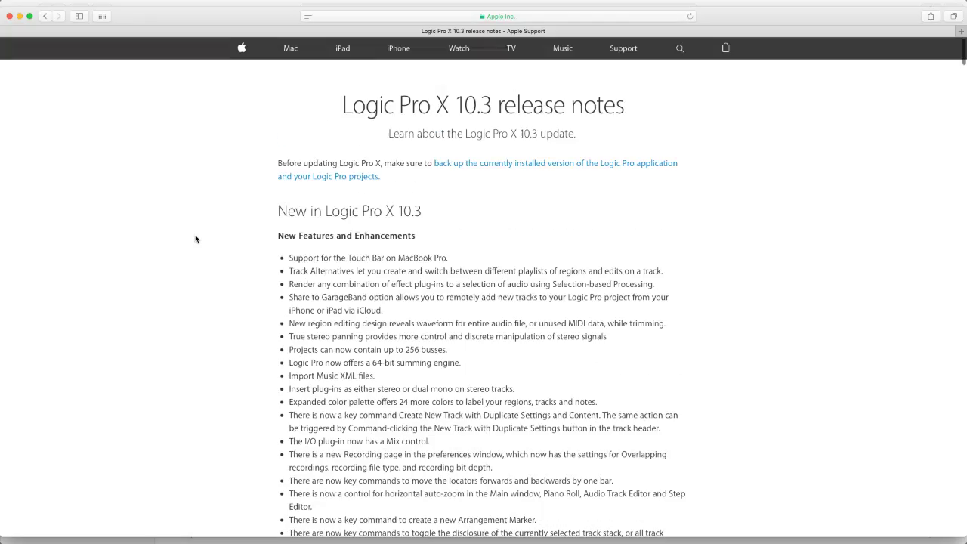